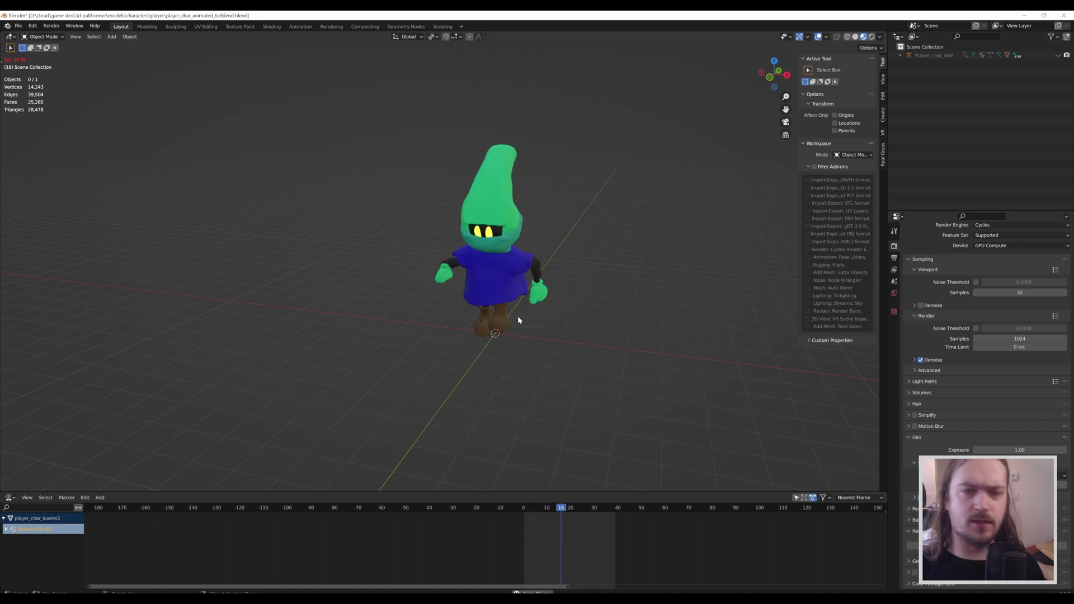
# - Inspect the character's animation from another angle and stop the playback
pyautogui.scroll(2, 515, 296)
pyautogui.moveTo(514, 303); pyautogui.dragTo(501, 316, button='middle')
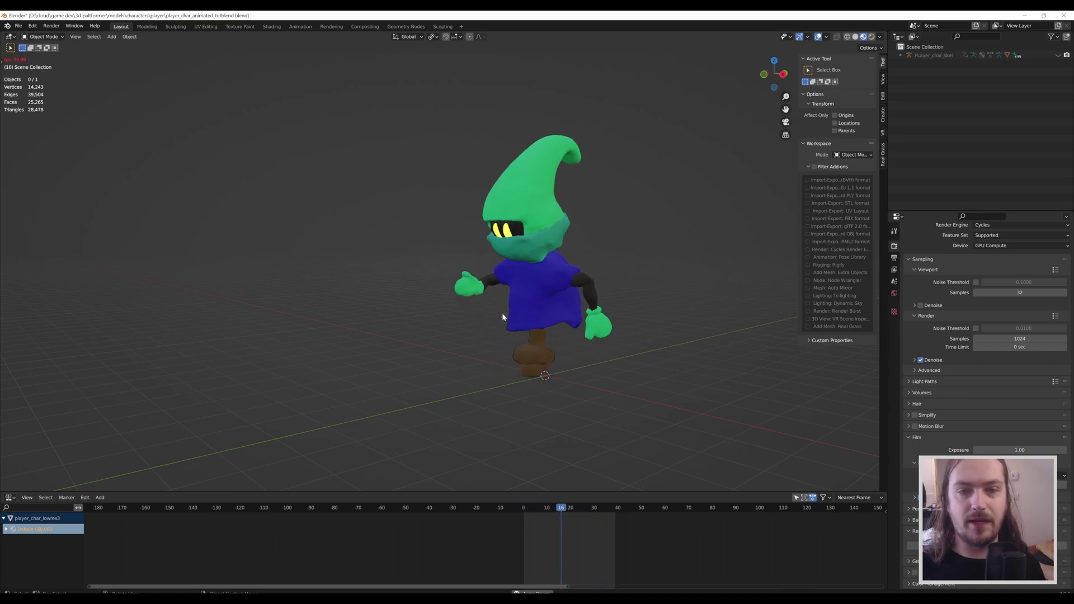
pyautogui.press('space')
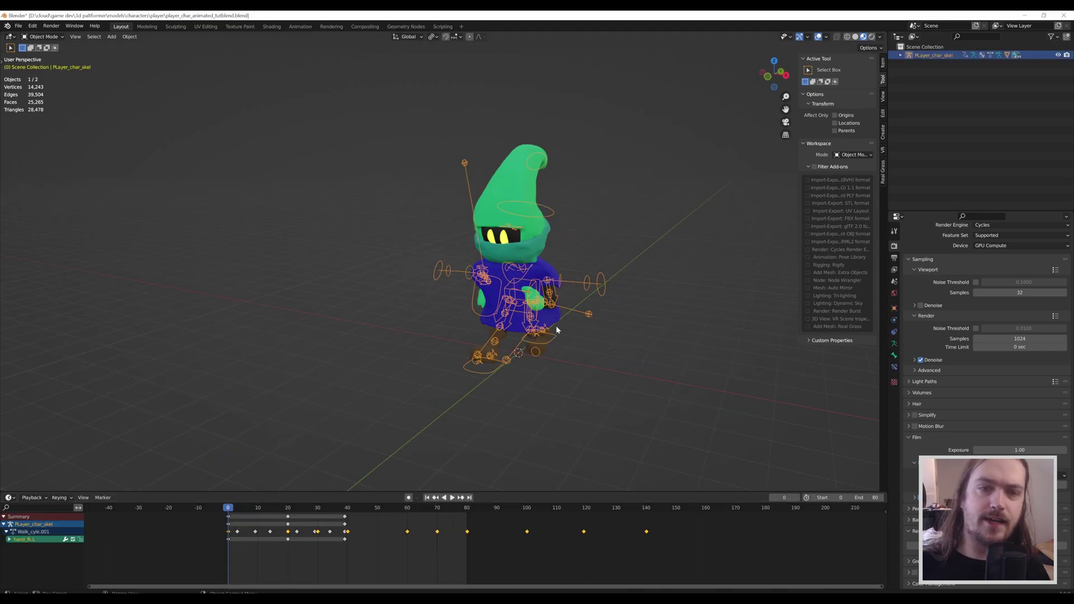
# - Select the character's armature and switch it to Pose Mode
pyautogui.moveTo(599, 331)
pyautogui.mouseDown(button='middle')
pyautogui.moveTo(517, 329)
pyautogui.moveTo(605, 319)
pyautogui.mouseUp(button='middle')
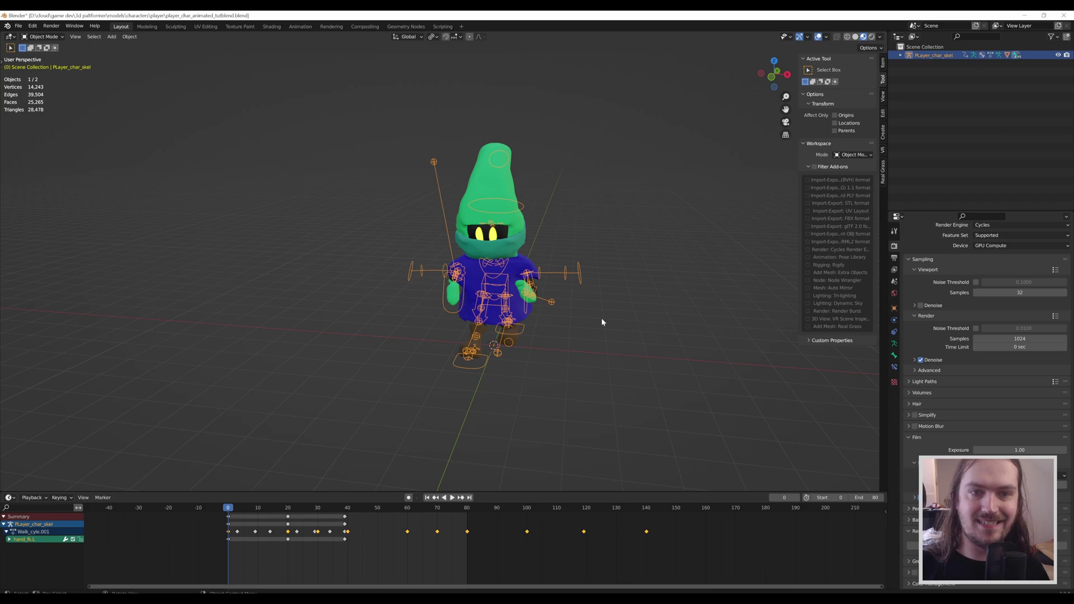
pyautogui.moveTo(628, 302); pyautogui.dragTo(627, 379, button='middle')
pyautogui.click(693, 386)
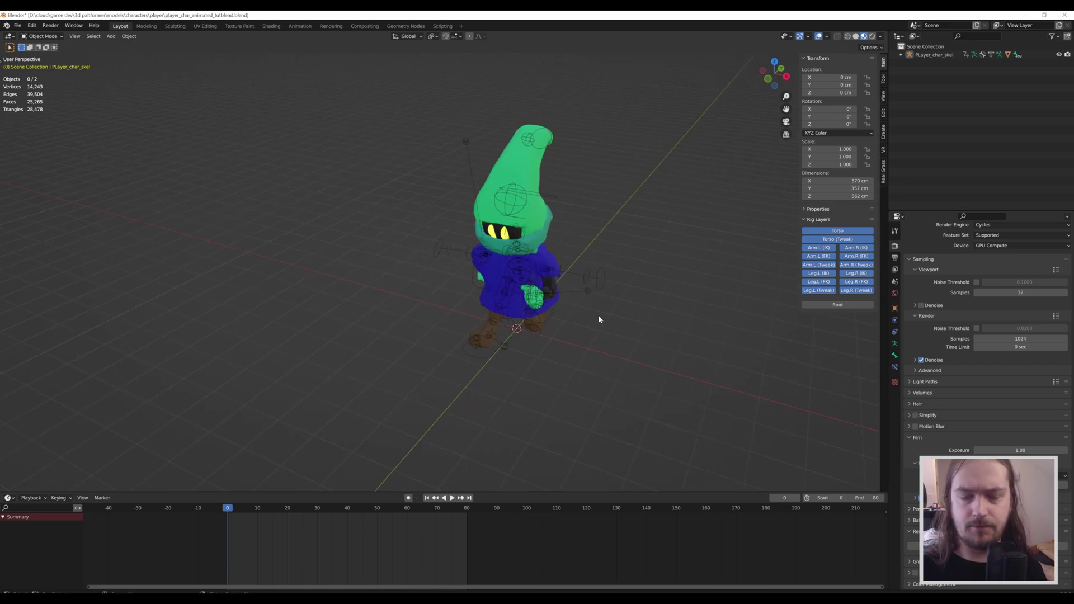
pyautogui.moveTo(623, 293); pyautogui.dragTo(437, 238, button='middle')
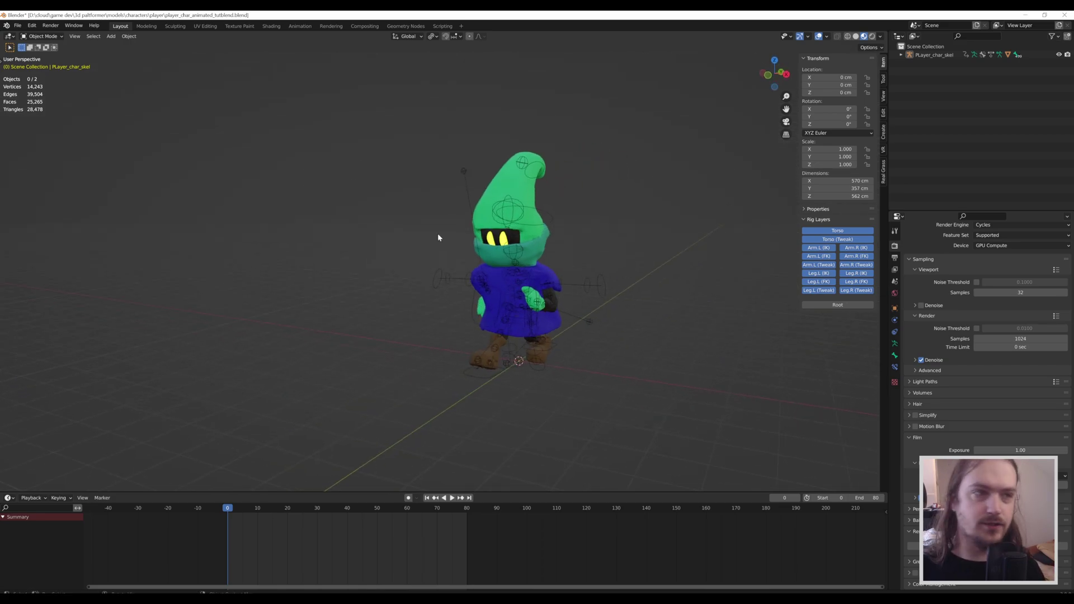
pyautogui.click(586, 287)
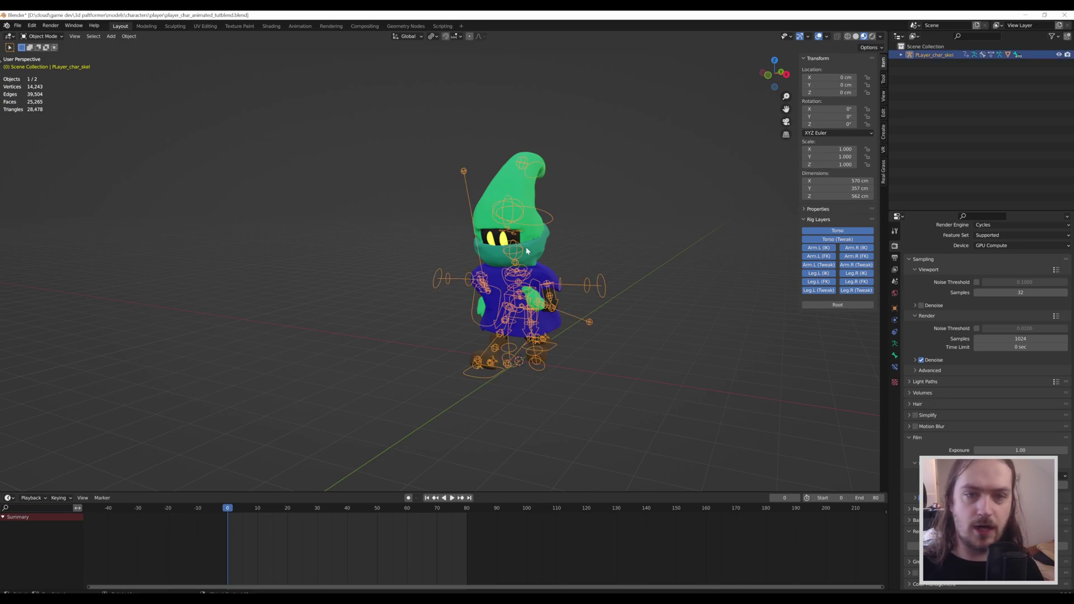
pyautogui.click(42, 36)
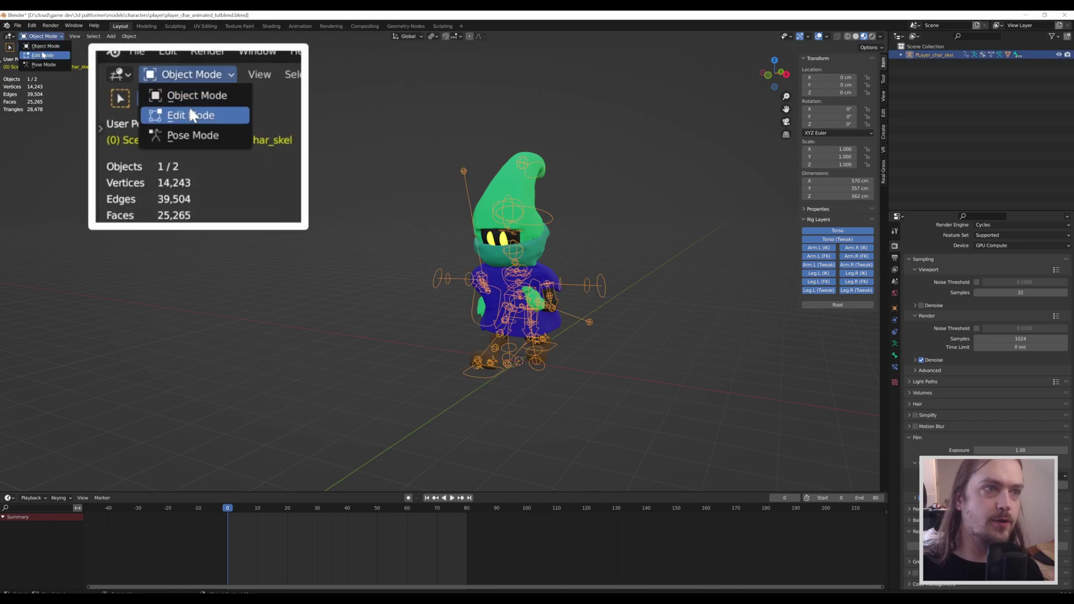
pyautogui.click(44, 64)
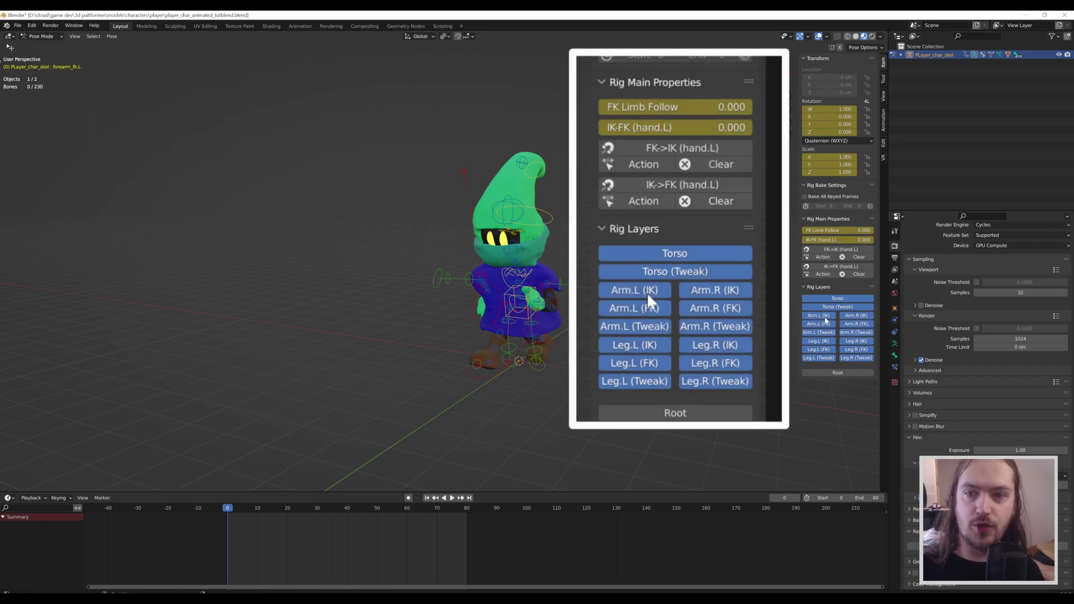
# - Hide all the Tweak rig layers for both legs, both arms and the torso
pyautogui.click(836, 373)
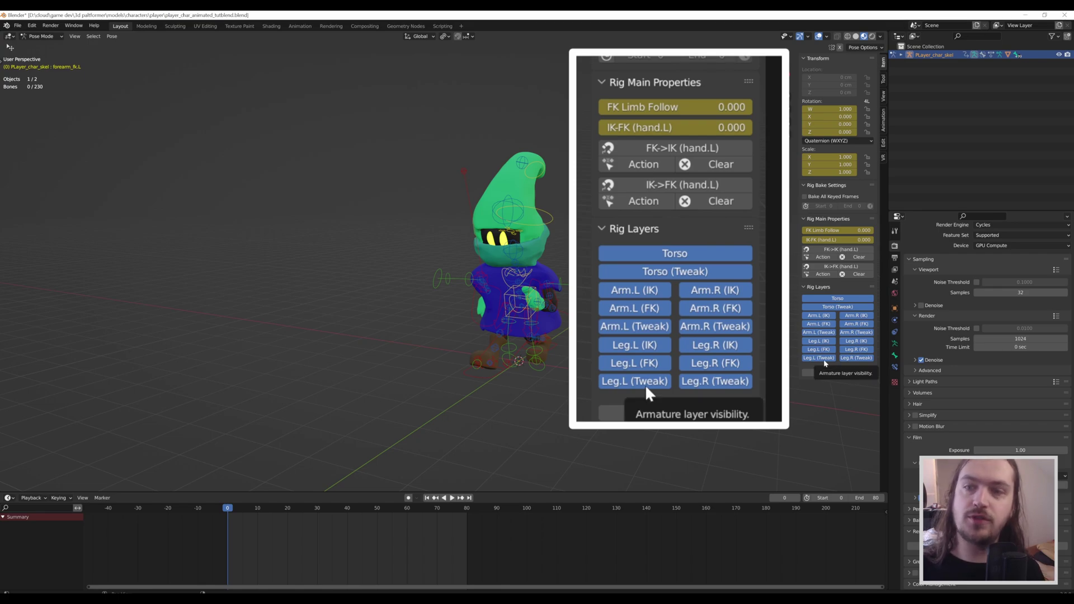
pyautogui.click(824, 362)
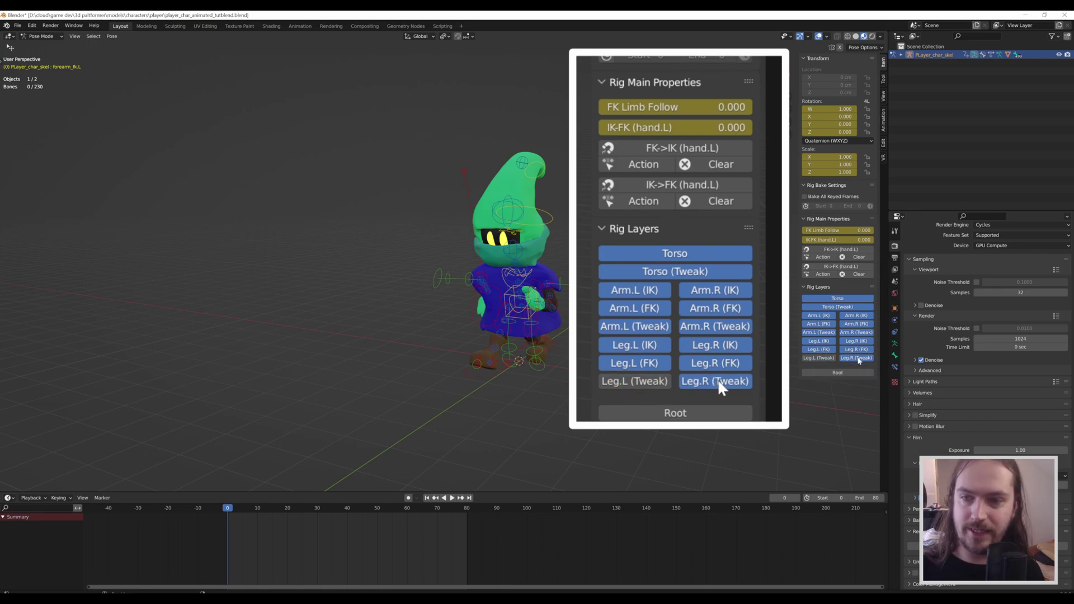
pyautogui.click(858, 358)
pyautogui.click(858, 333)
pyautogui.click(827, 333)
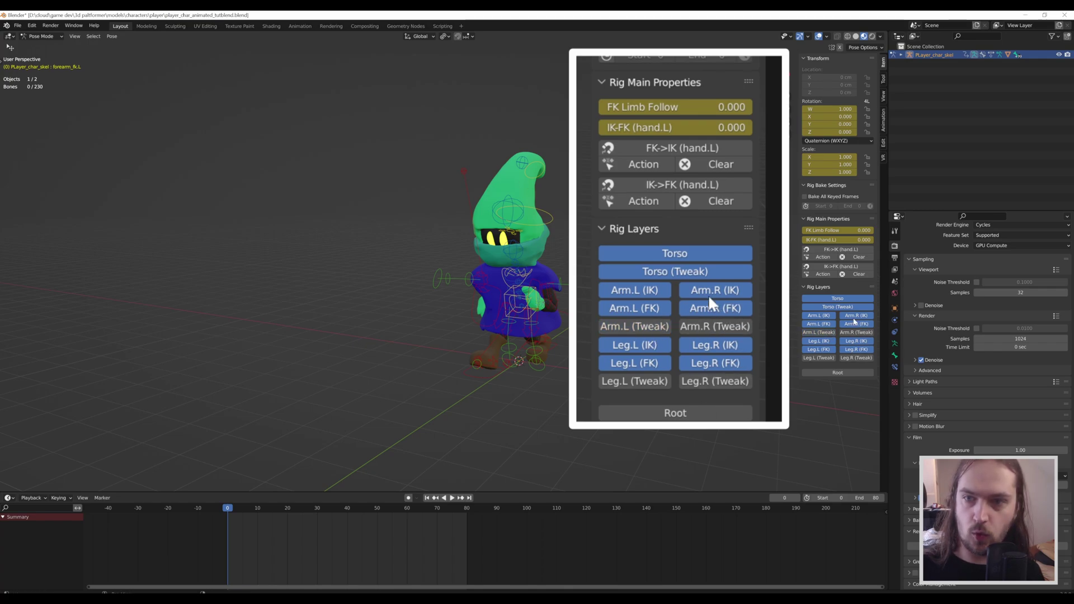
pyautogui.click(848, 307)
# - Hide the FK rig layers of both legs and both arms, leaving only the IK and Torso layers
pyautogui.moveTo(534, 360); pyautogui.dragTo(437, 358, button='middle')
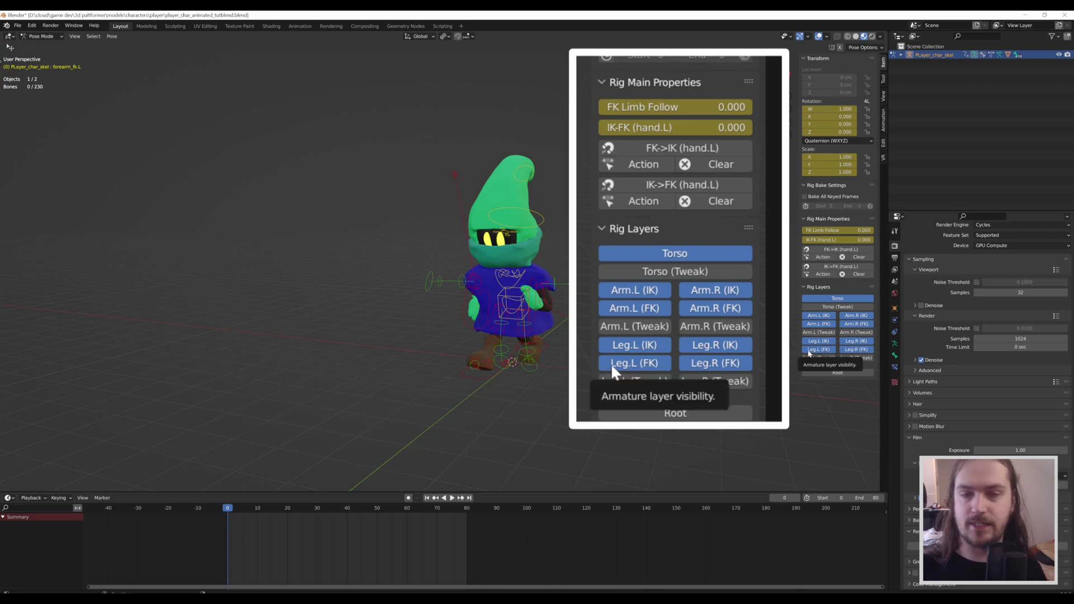
pyautogui.click(821, 352)
pyautogui.click(848, 351)
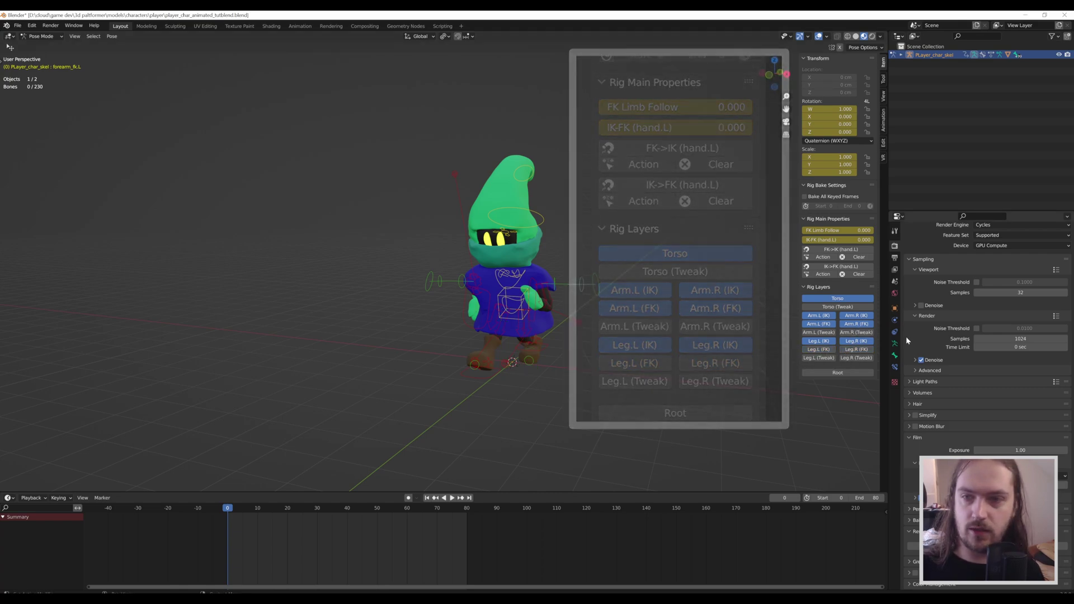
pyautogui.click(855, 324)
pyautogui.click(818, 324)
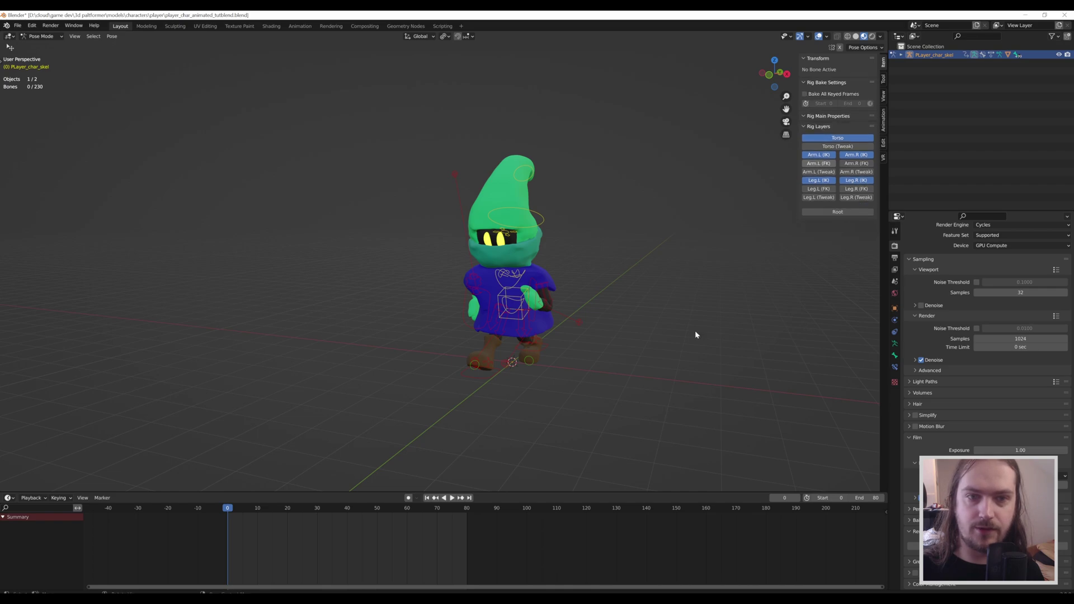
# - Select the left arm's pole target, and enable Toggle Pole for the right hand's IK control
pyautogui.moveTo(597, 329)
pyautogui.mouseDown(button='middle')
pyautogui.moveTo(492, 347)
pyautogui.moveTo(604, 331)
pyautogui.moveTo(637, 338)
pyautogui.moveTo(566, 334)
pyautogui.mouseUp(button='middle')
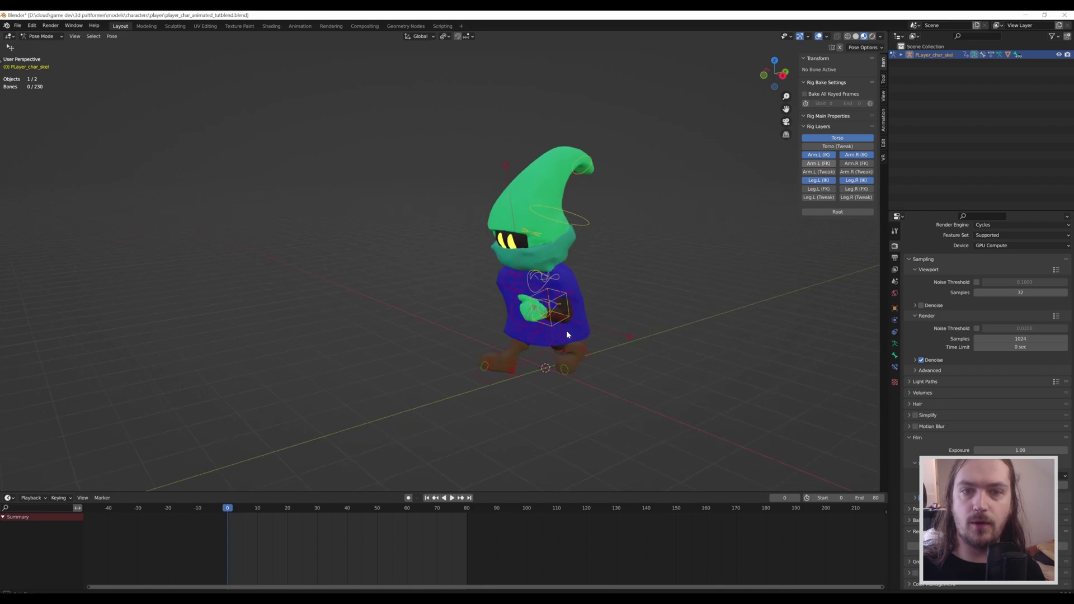
pyautogui.click(628, 337)
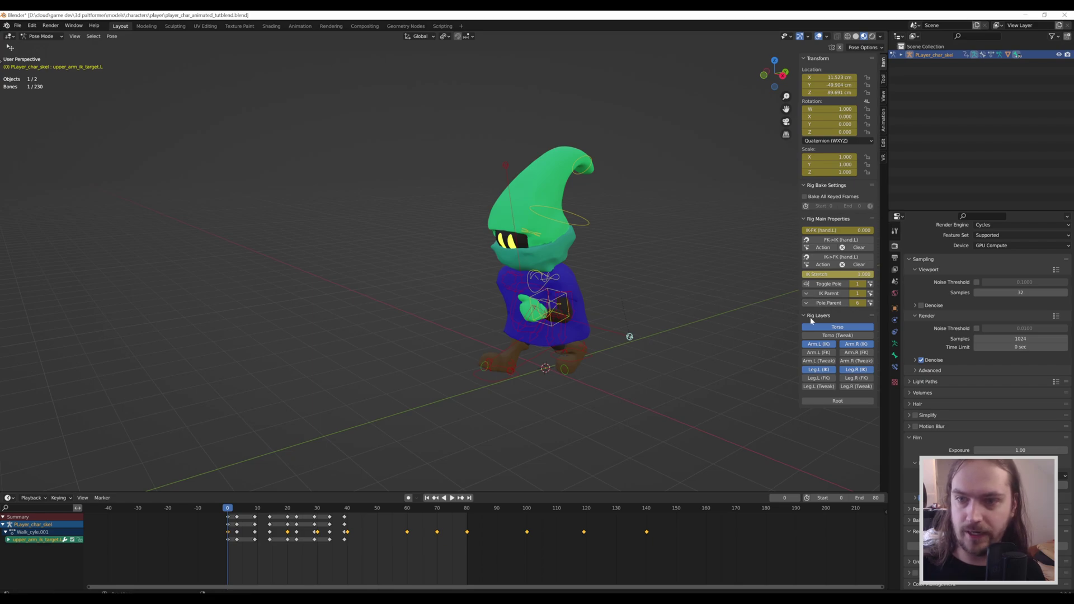
pyautogui.scroll(5, 486, 287)
pyautogui.click(486, 286)
pyautogui.scroll(-5, 501, 293)
pyautogui.moveTo(501, 293); pyautogui.dragTo(464, 287, button='middle')
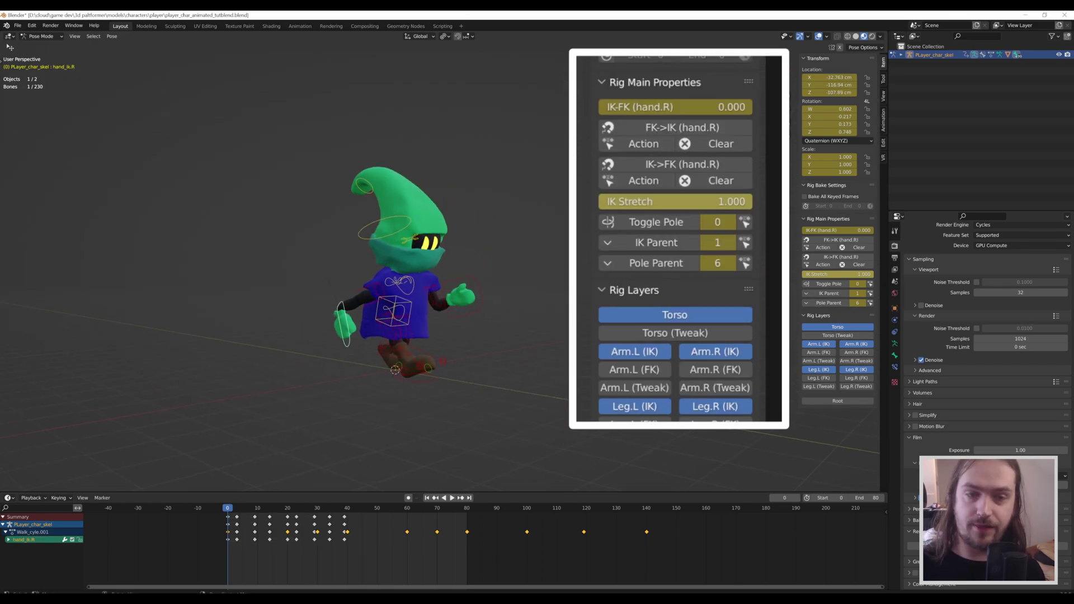
pyautogui.click(840, 285)
# - Select the left hand's IK control and all the visible bones, and enlarge the animation editor
pyautogui.moveTo(296, 248); pyautogui.dragTo(326, 287, button='middle')
pyautogui.click(301, 256)
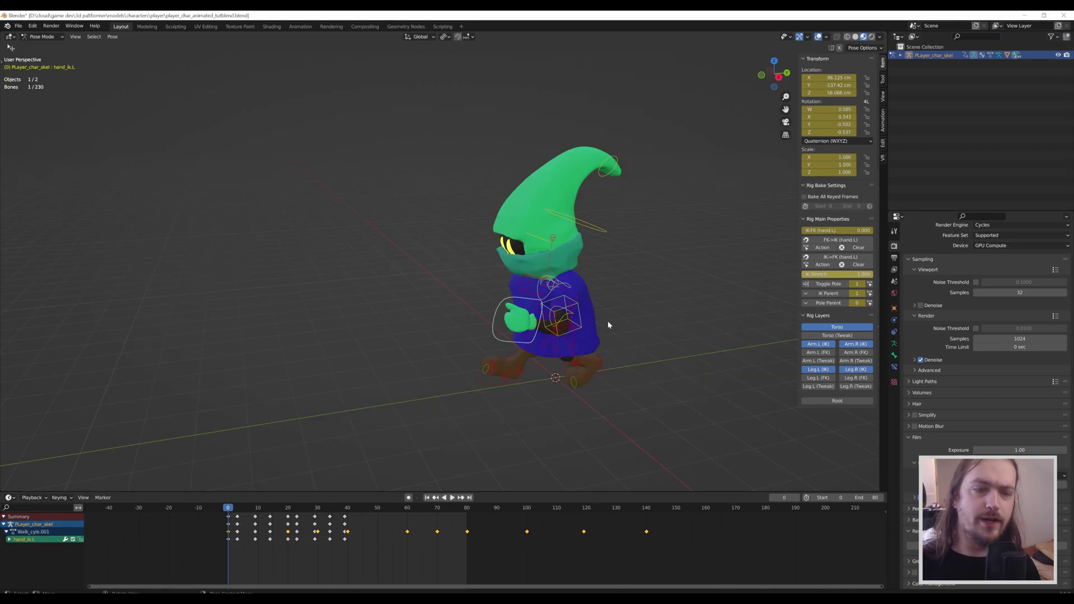
pyautogui.press('a')
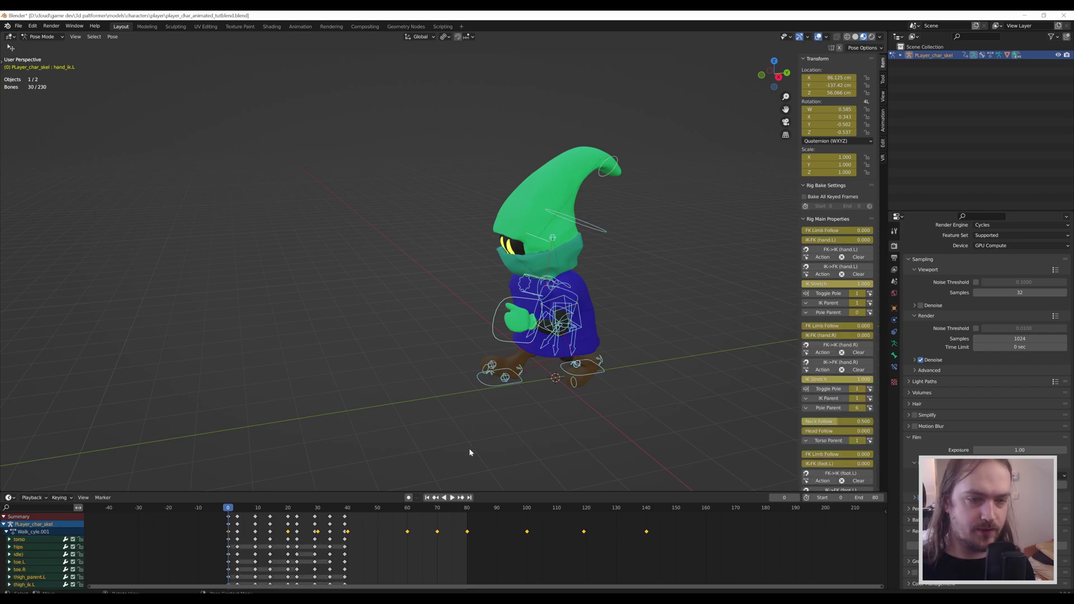
pyautogui.moveTo(398, 492); pyautogui.dragTo(410, 273)
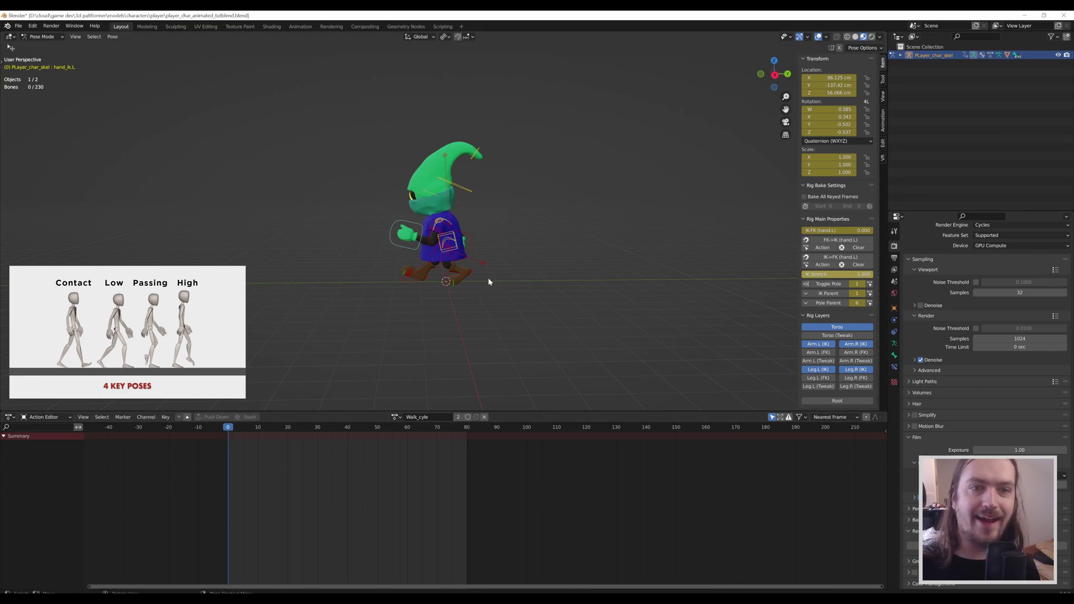
# - Select all bones to list their keyframes and examine the walk cycle's low pose at frame 10
pyautogui.press('a')
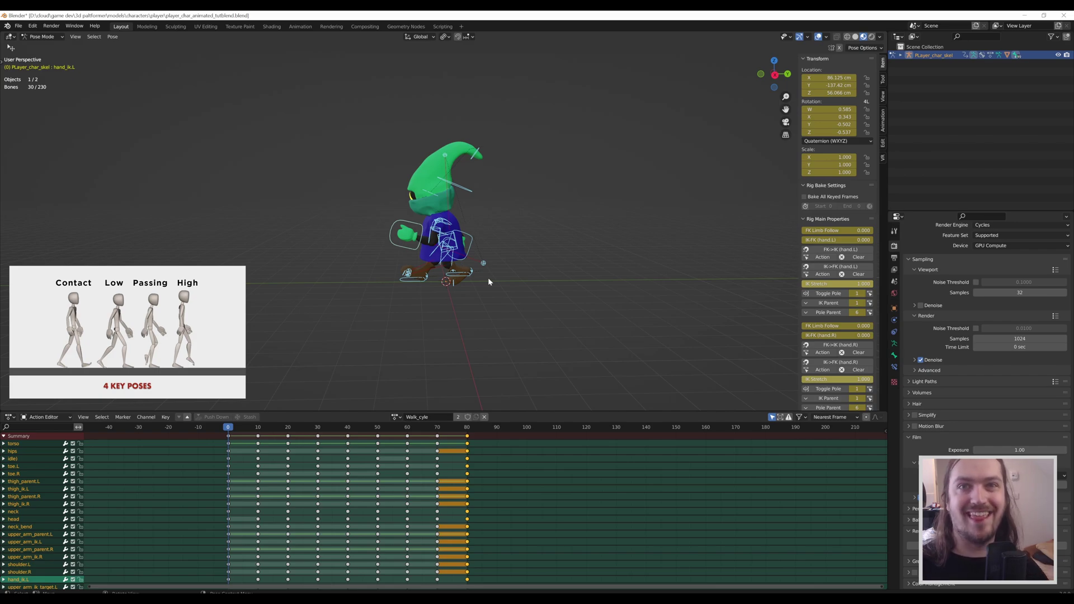
pyautogui.moveTo(488, 278); pyautogui.dragTo(270, 407, button='middle')
pyautogui.moveTo(235, 426); pyautogui.dragTo(258, 438)
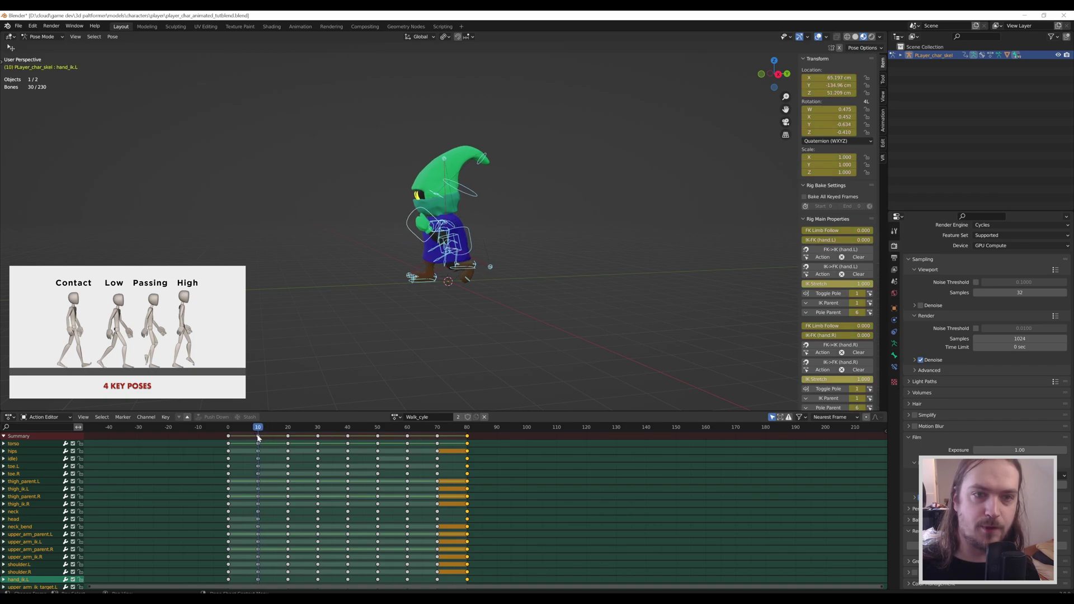
pyautogui.moveTo(282, 408); pyautogui.dragTo(485, 337, button='middle')
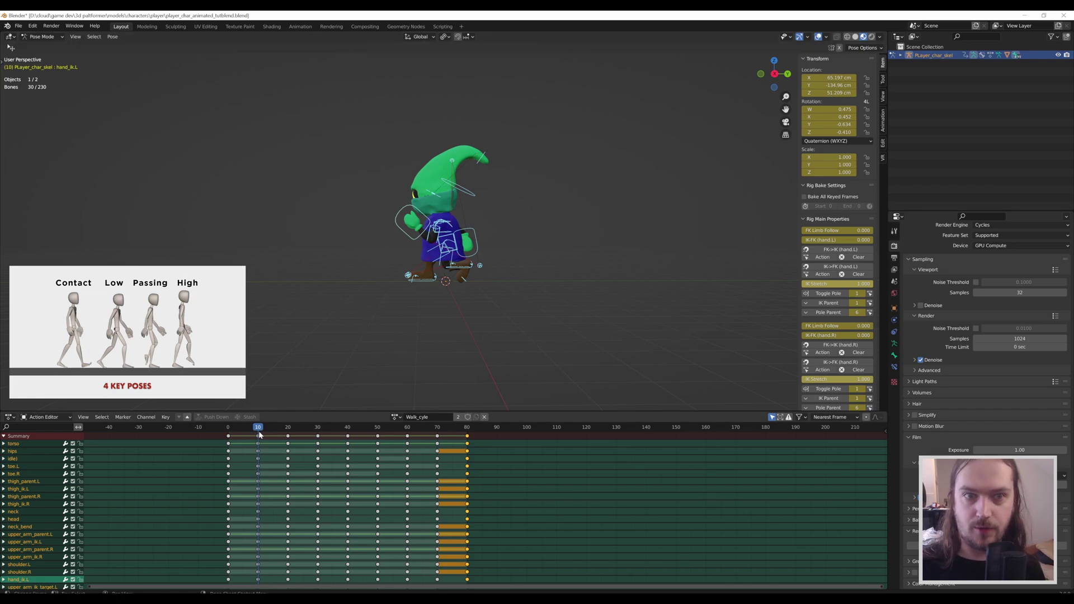
# - Scrub to frames 20 and 30 and examine the walk cycle's passing and high poses
pyautogui.moveTo(260, 434); pyautogui.dragTo(288, 437)
pyautogui.moveTo(401, 312); pyautogui.dragTo(467, 285, button='middle')
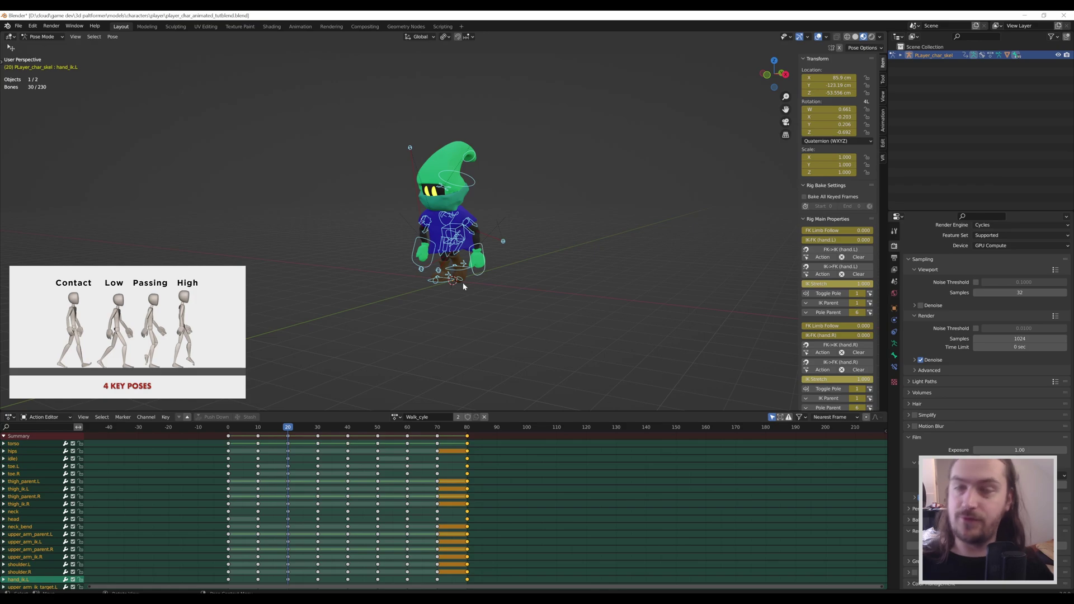
pyautogui.moveTo(496, 286); pyautogui.dragTo(443, 280, button='middle')
pyautogui.click(291, 431)
pyautogui.moveTo(292, 431); pyautogui.dragTo(318, 431)
pyautogui.moveTo(408, 302); pyautogui.dragTo(422, 236, button='middle')
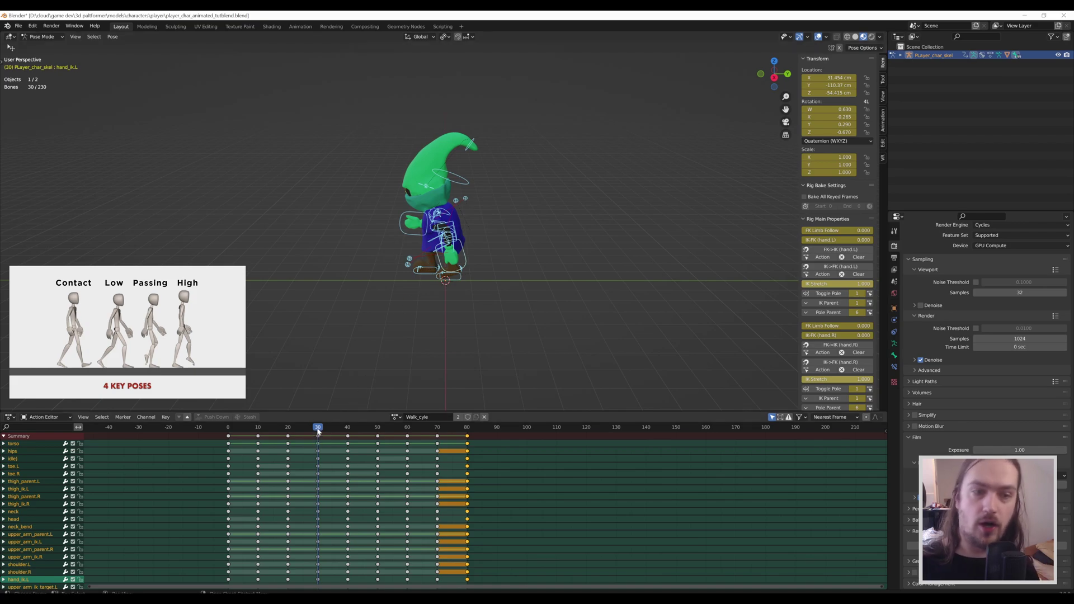
# - Examine the contact pose at frame 40 and scrub through the second half of the cycle to frame 80
pyautogui.moveTo(325, 429); pyautogui.dragTo(347, 429)
pyautogui.moveTo(424, 300); pyautogui.dragTo(501, 287, button='middle')
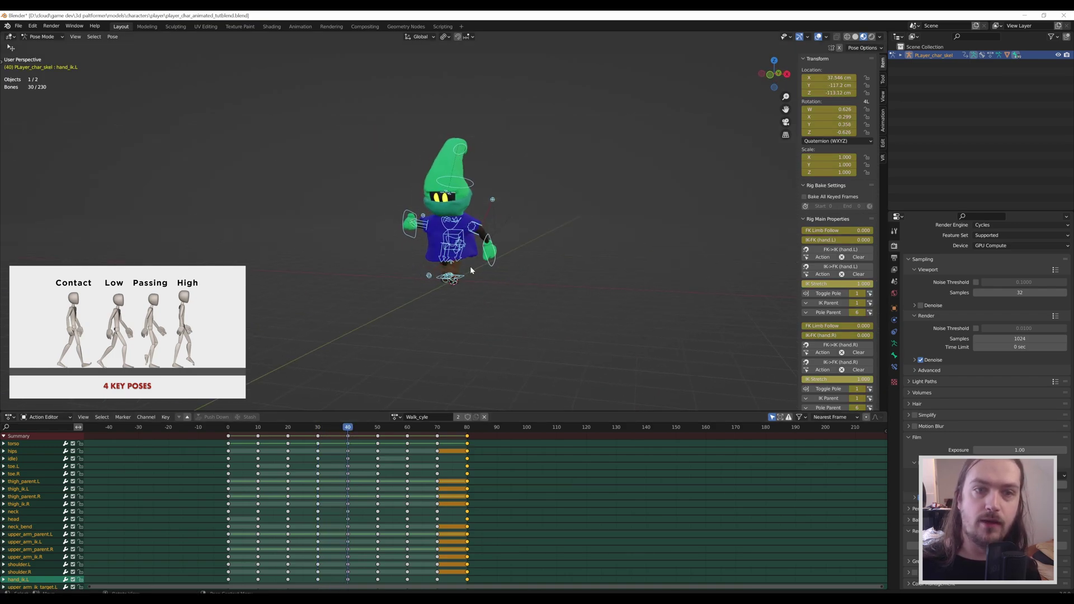
pyautogui.moveTo(415, 354); pyautogui.dragTo(417, 291, button='middle')
pyautogui.moveTo(348, 431); pyautogui.dragTo(475, 438)
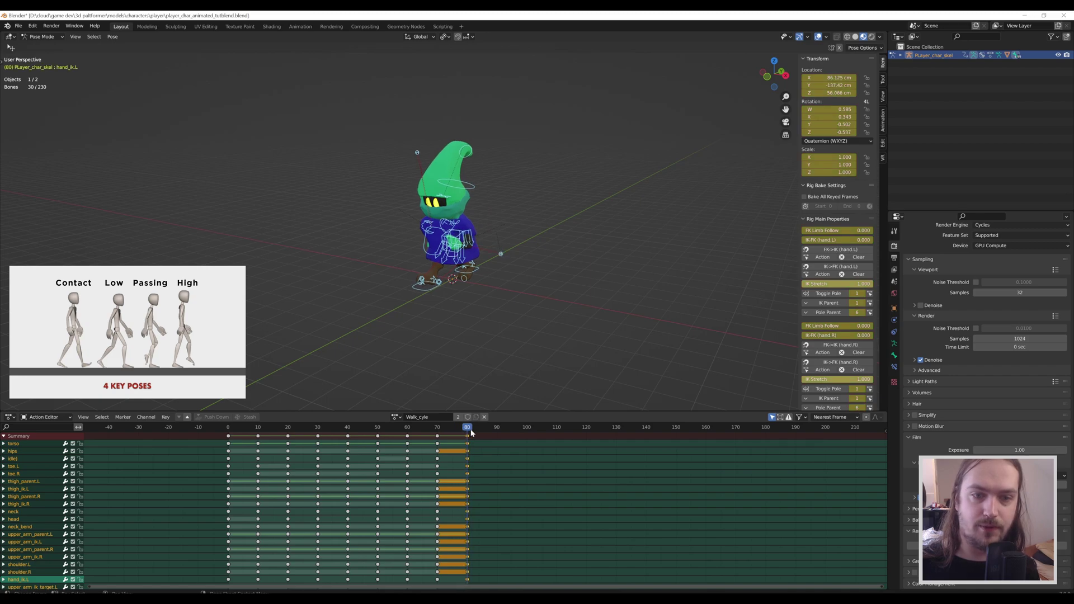
# - Deselect the bones, play the finished walk cycle to review it, and stop the playback
pyautogui.click(638, 273)
pyautogui.moveTo(639, 273); pyautogui.dragTo(587, 271, button='middle')
pyautogui.press('space')
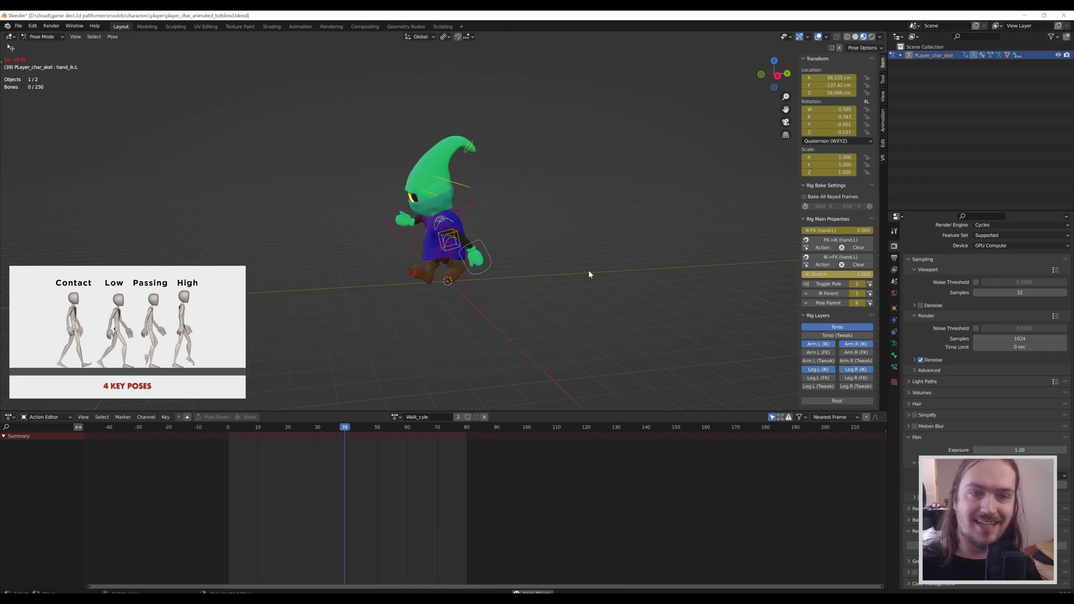
pyautogui.press('Escape')
pyautogui.moveTo(589, 274); pyautogui.dragTo(483, 331, button='middle')
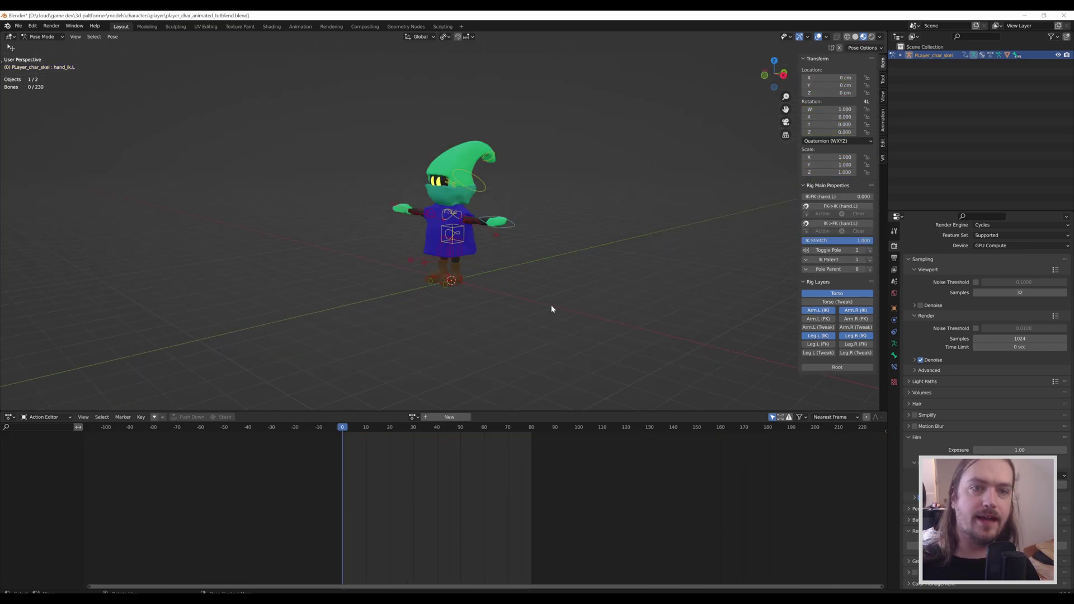
# - Move the left foot's IK control about 110 cm backward along the global Y axis
pyautogui.scroll(2, 551, 308)
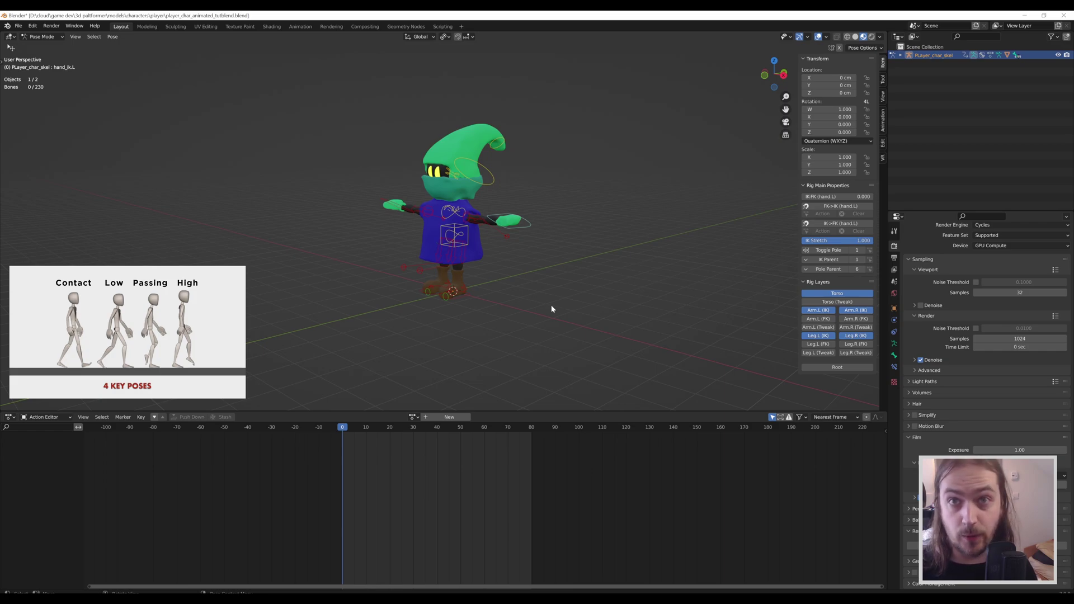
pyautogui.scroll(3, 537, 310)
pyautogui.moveTo(463, 317); pyautogui.dragTo(436, 337, button='middle')
pyautogui.click(435, 330)
pyautogui.press('g')
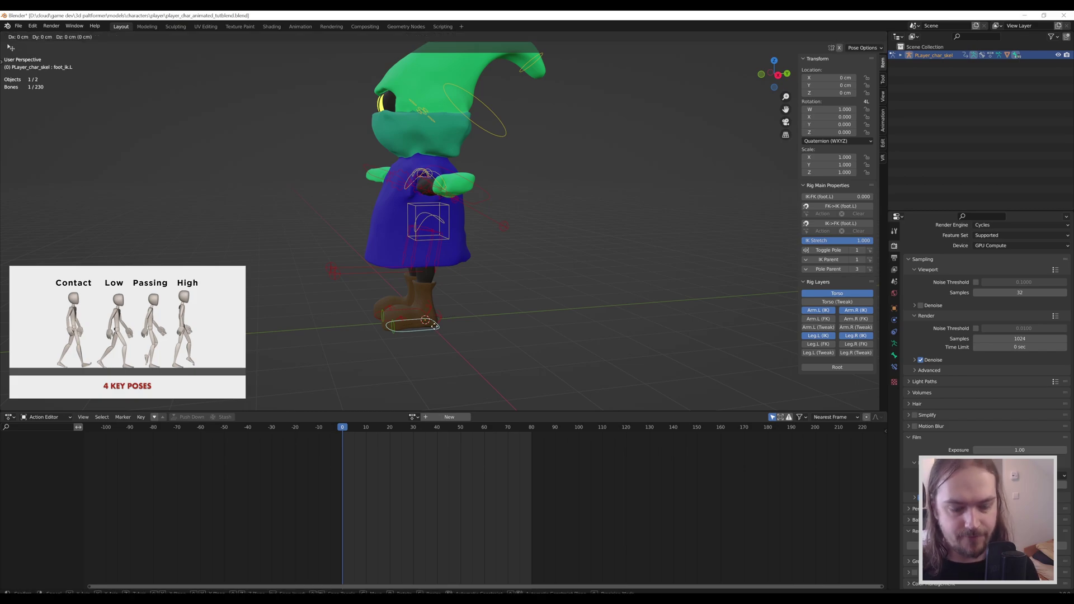
pyautogui.press('y')
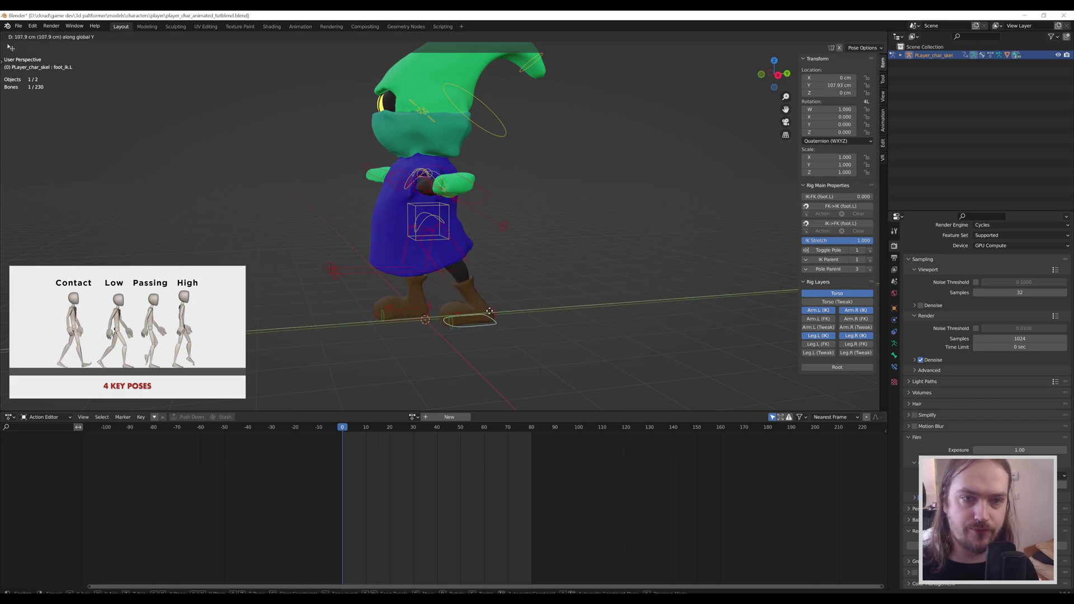
pyautogui.press('Escape')
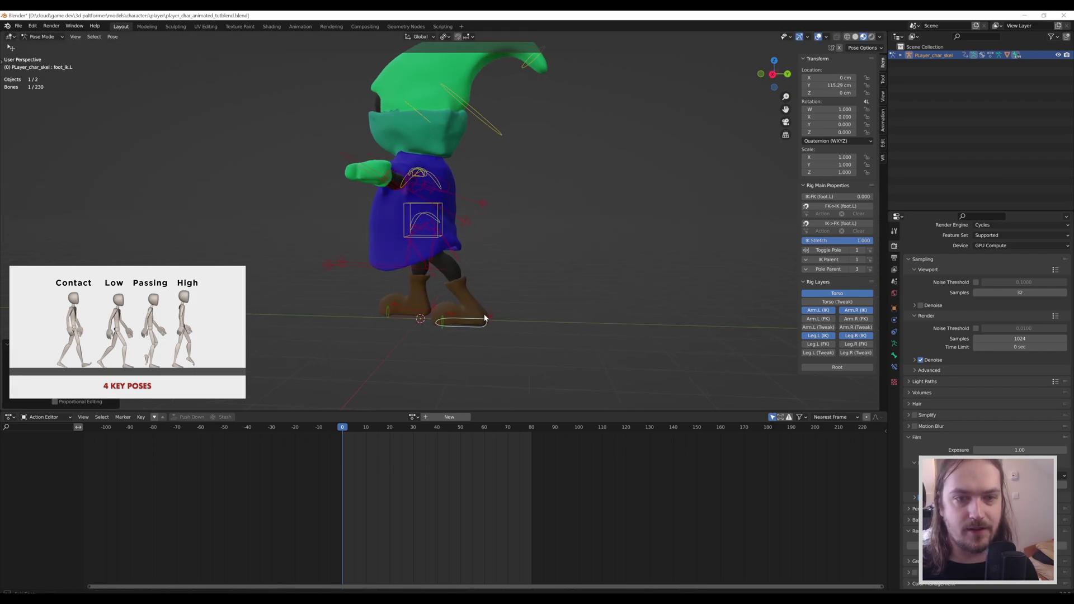
# - Select the left foot's heel IK control
pyautogui.click(490, 317)
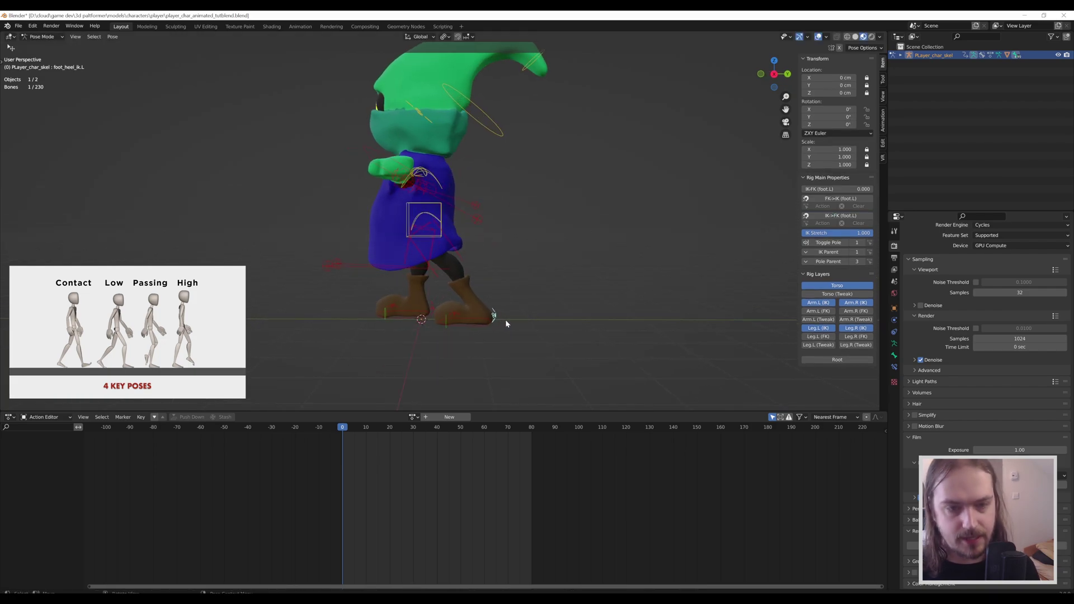
pyautogui.press('r')
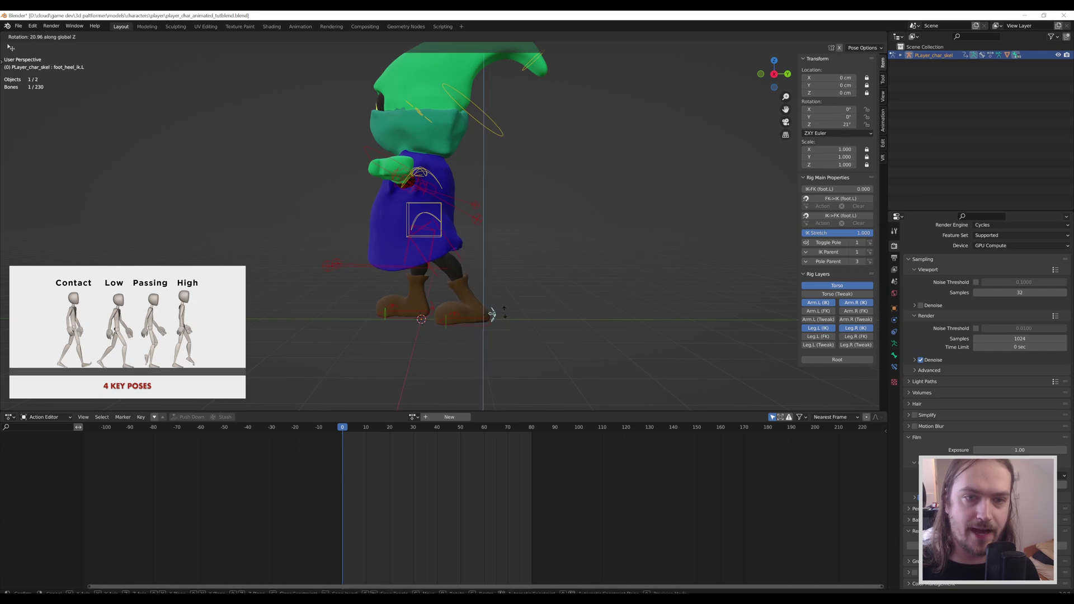
pyautogui.press('Escape')
pyautogui.moveTo(512, 309); pyautogui.dragTo(468, 330, button='middle')
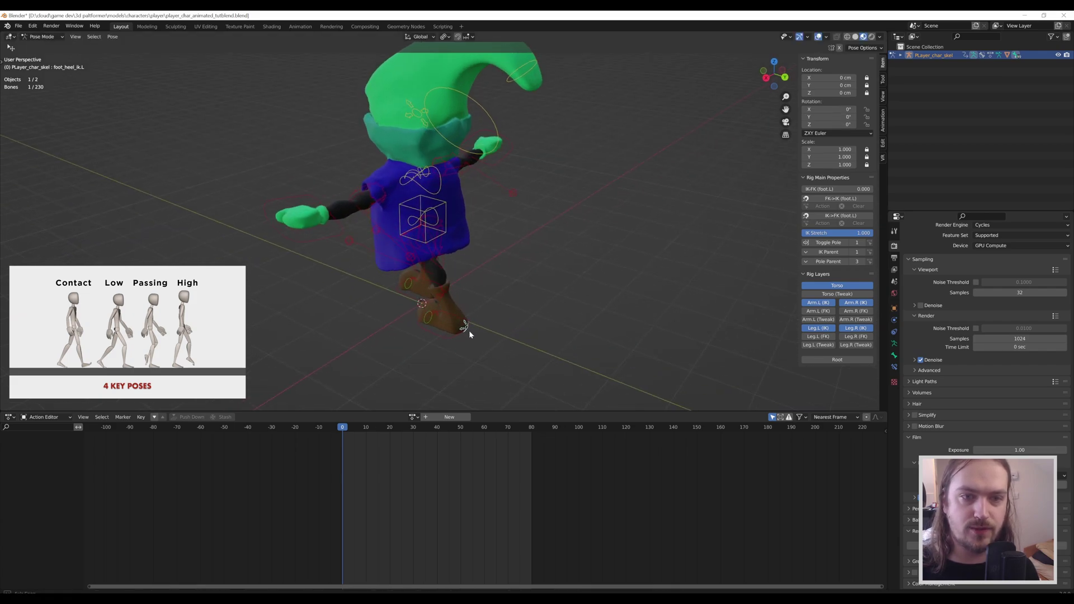
pyautogui.press('r')
pyautogui.press('z')
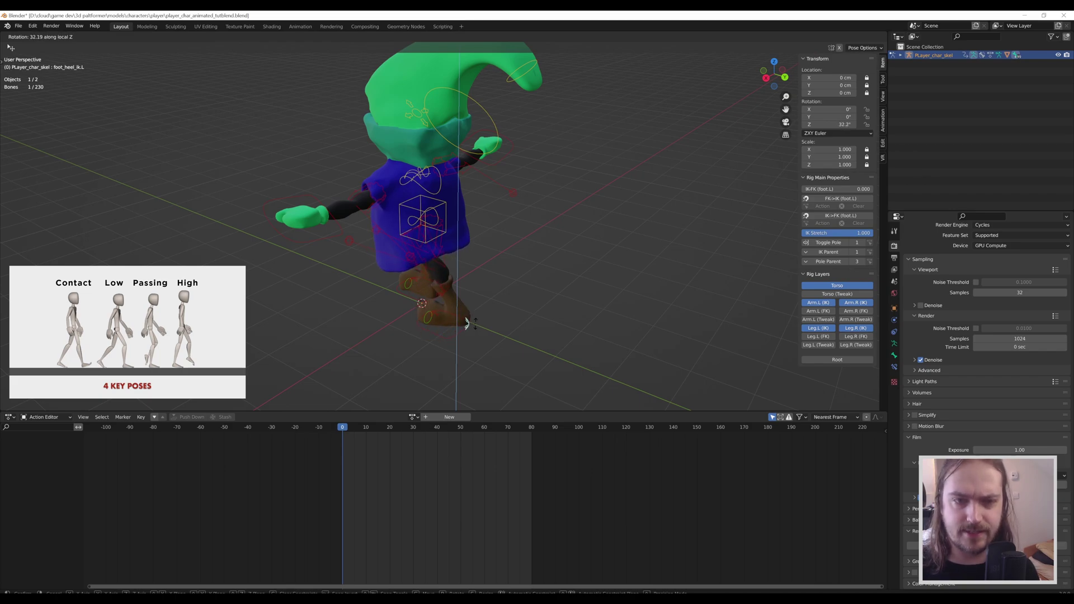
pyautogui.press('Escape')
pyautogui.press('r')
pyautogui.press('x')
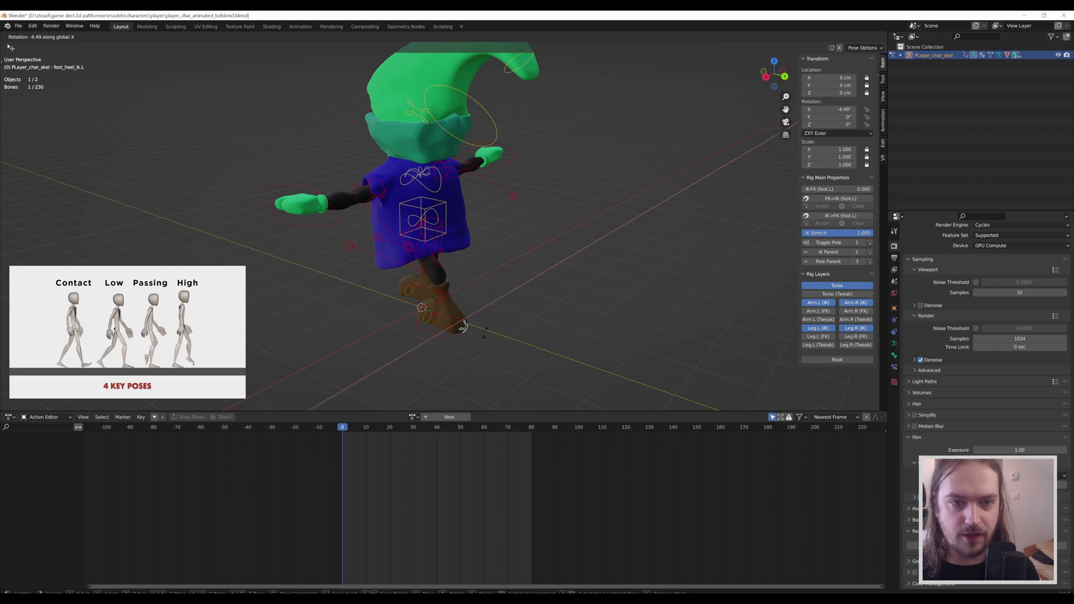
pyautogui.press('Escape')
# - Rotate the left heel control about 39° around the global X axis to lift the rear foot's heel
pyautogui.moveTo(482, 322); pyautogui.dragTo(512, 326, button='middle')
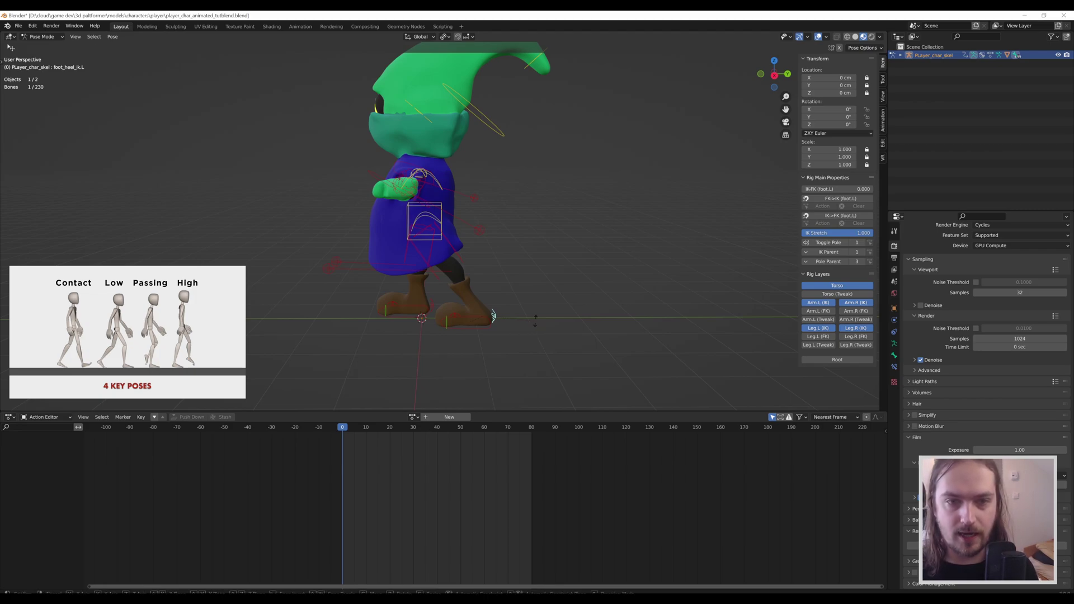
pyautogui.press('r')
pyautogui.press('x')
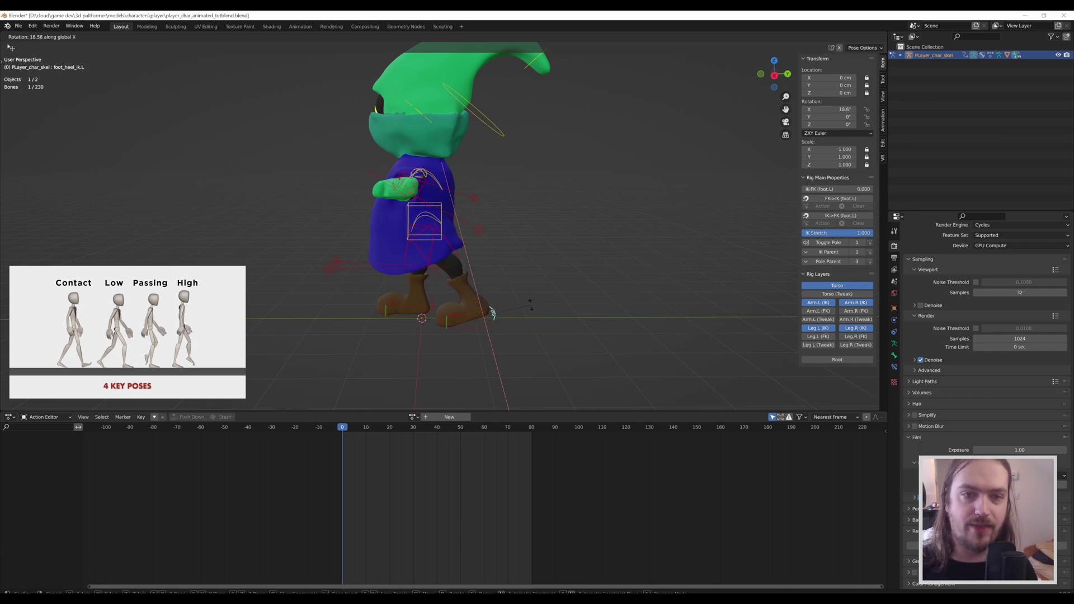
pyautogui.click(519, 293)
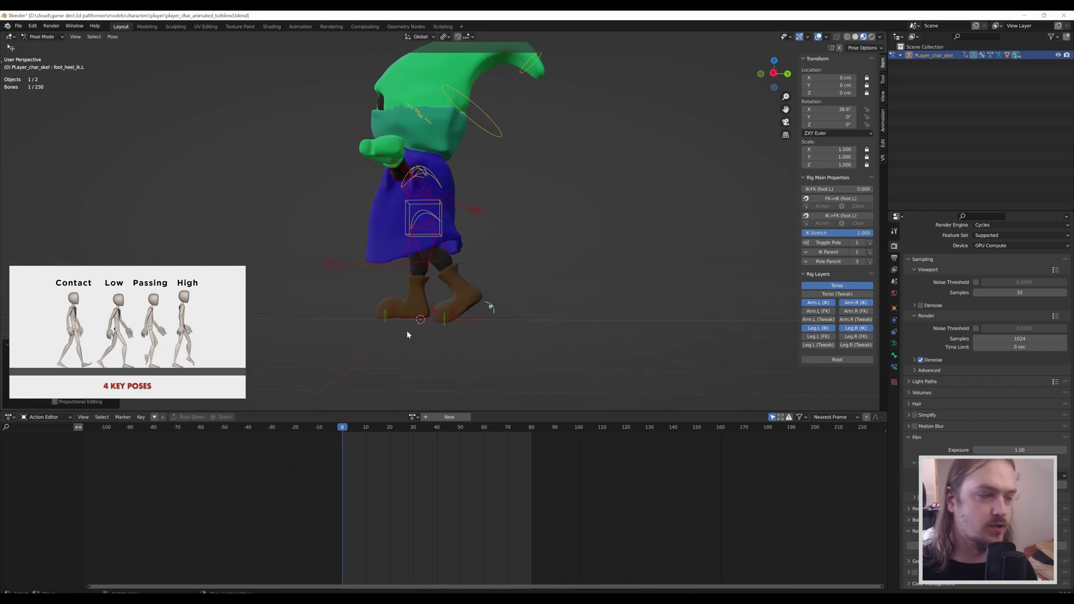
# - Move the right foot's IK control about 80 cm forward along the global Y axis
pyautogui.moveTo(388, 323); pyautogui.dragTo(397, 320, button='middle')
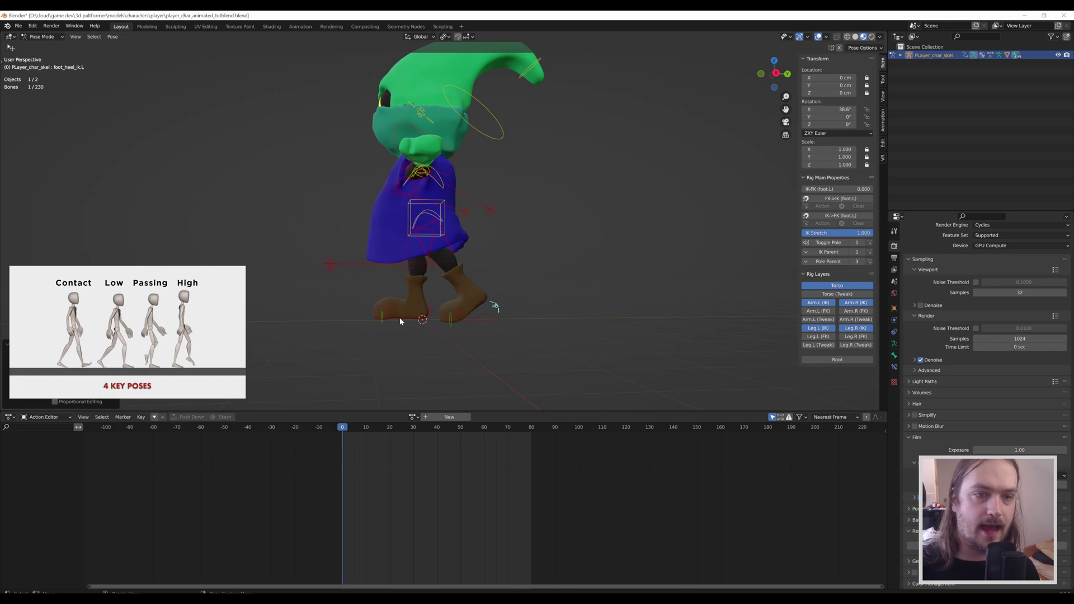
pyautogui.click(400, 319)
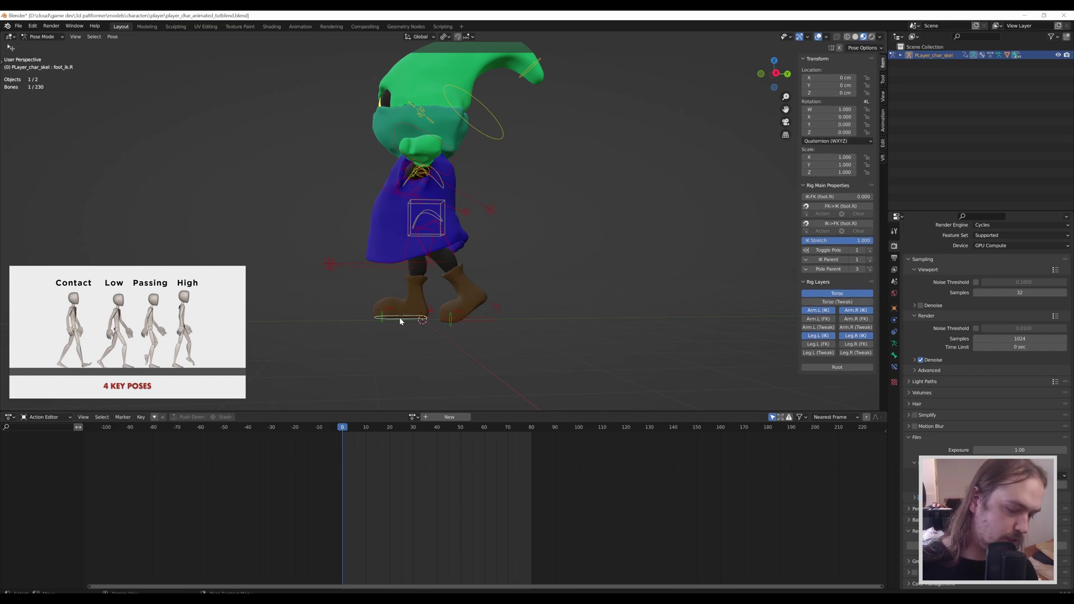
pyautogui.press('g')
pyautogui.press('y')
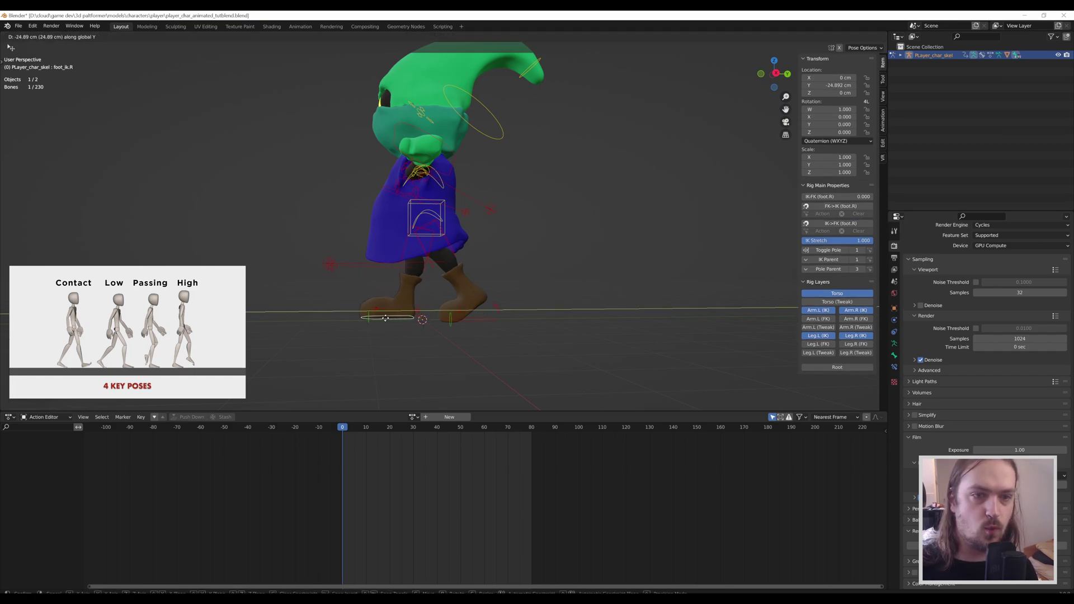
pyautogui.click(357, 317)
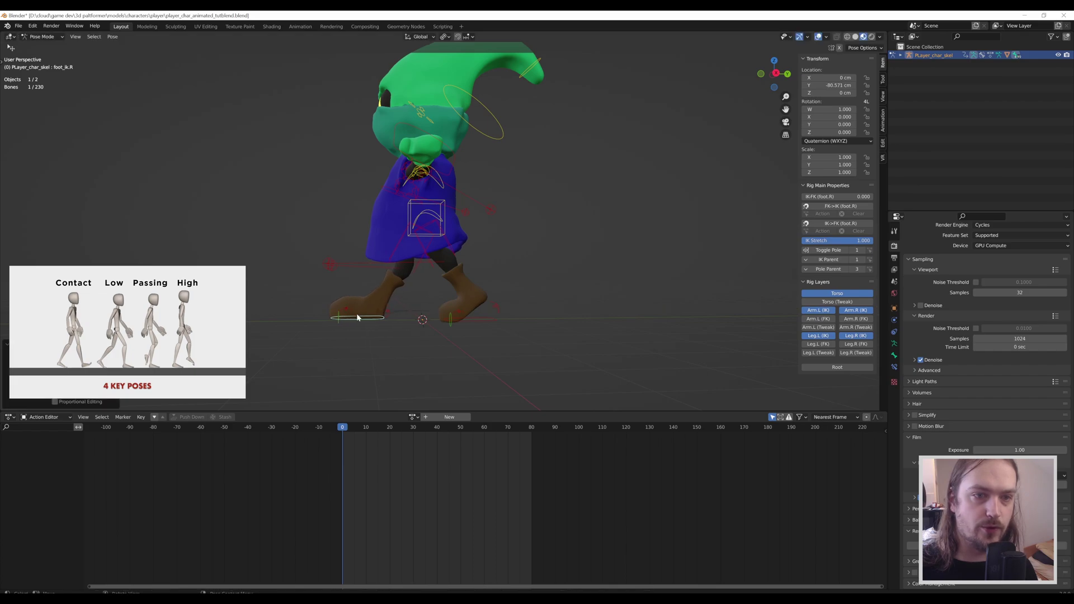
# - Rotate the right heel control about -35° around the global X axis so the front foot's toes point up
pyautogui.click(388, 312)
pyautogui.press('r')
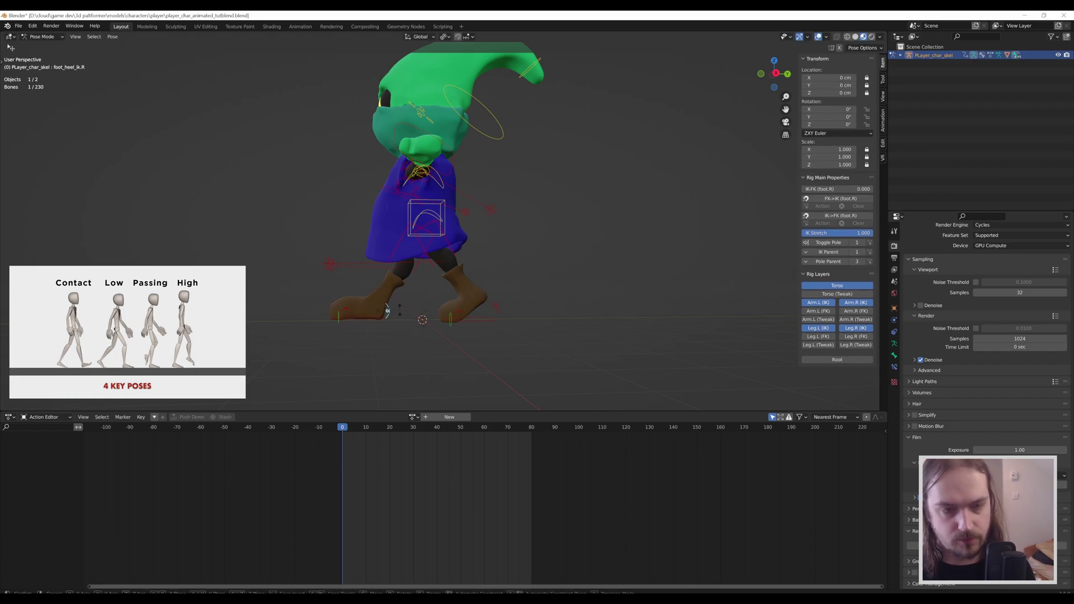
pyautogui.press('x')
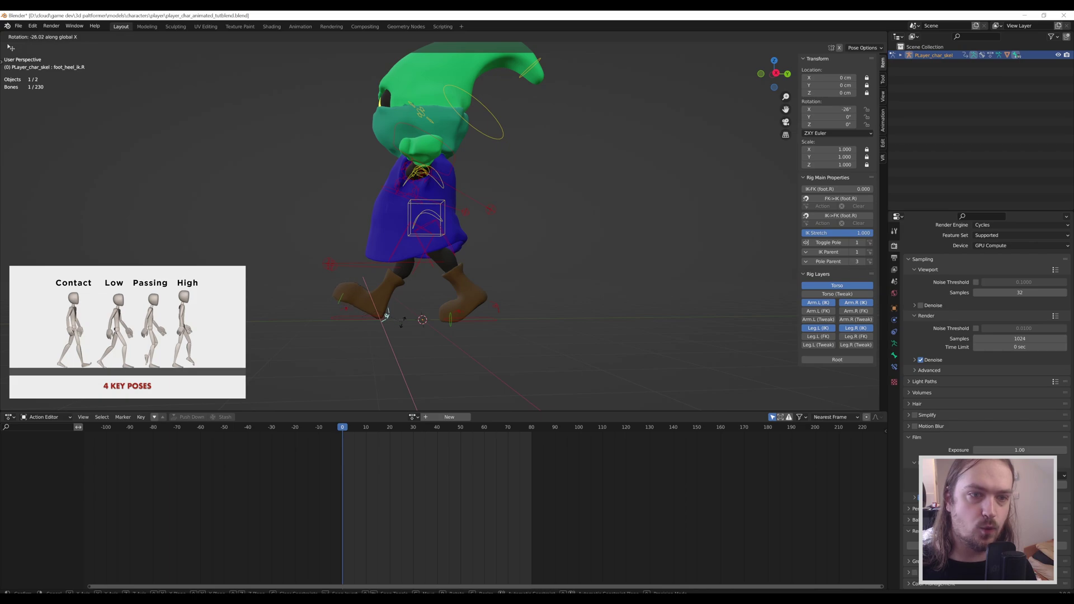
pyautogui.click(385, 318)
# - Examine the legs, the torso control and the left knee's pole target in the contact pose from several angles
pyautogui.scroll(-3, 409, 321)
pyautogui.moveTo(409, 321); pyautogui.dragTo(435, 304, button='middle')
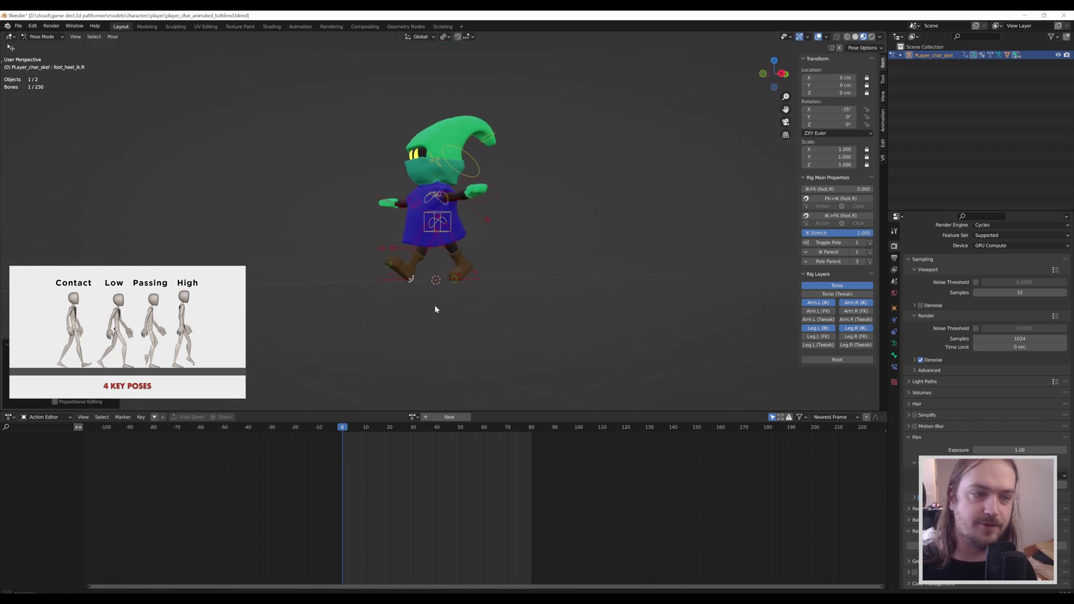
pyautogui.scroll(3, 474, 226)
pyautogui.click(474, 226)
pyautogui.moveTo(474, 226); pyautogui.dragTo(522, 227, button='middle')
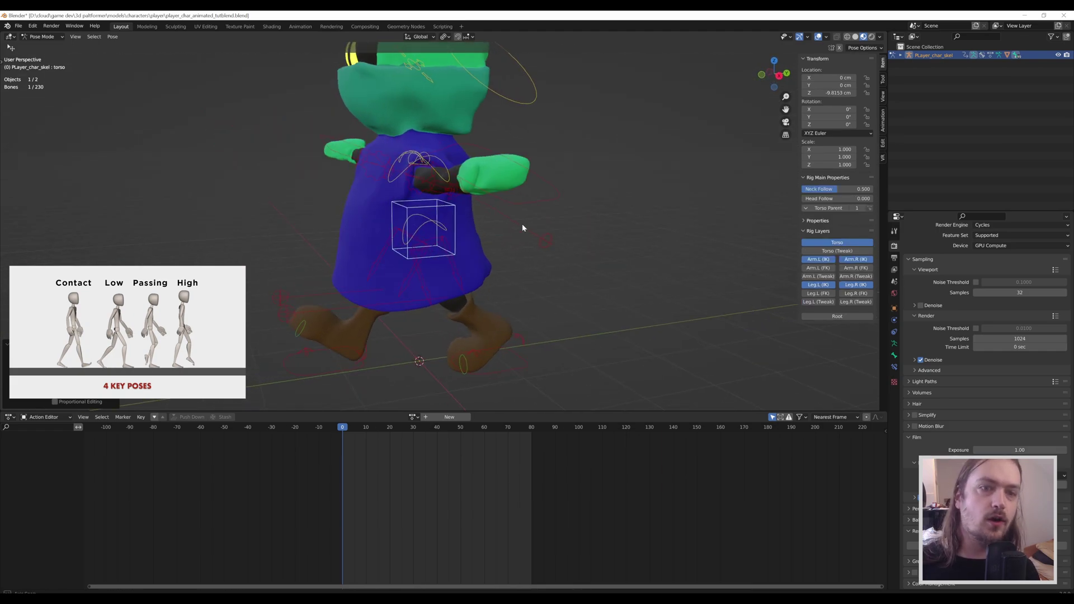
pyautogui.moveTo(452, 258); pyautogui.dragTo(307, 297, button='middle')
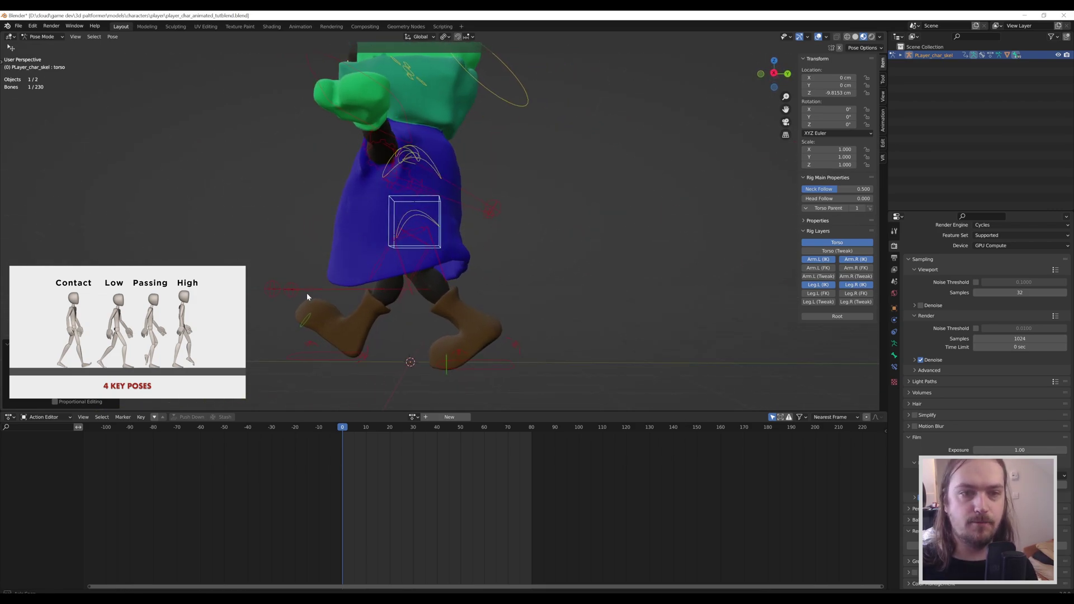
pyautogui.click(273, 291)
pyautogui.moveTo(270, 343); pyautogui.dragTo(522, 243, button='middle')
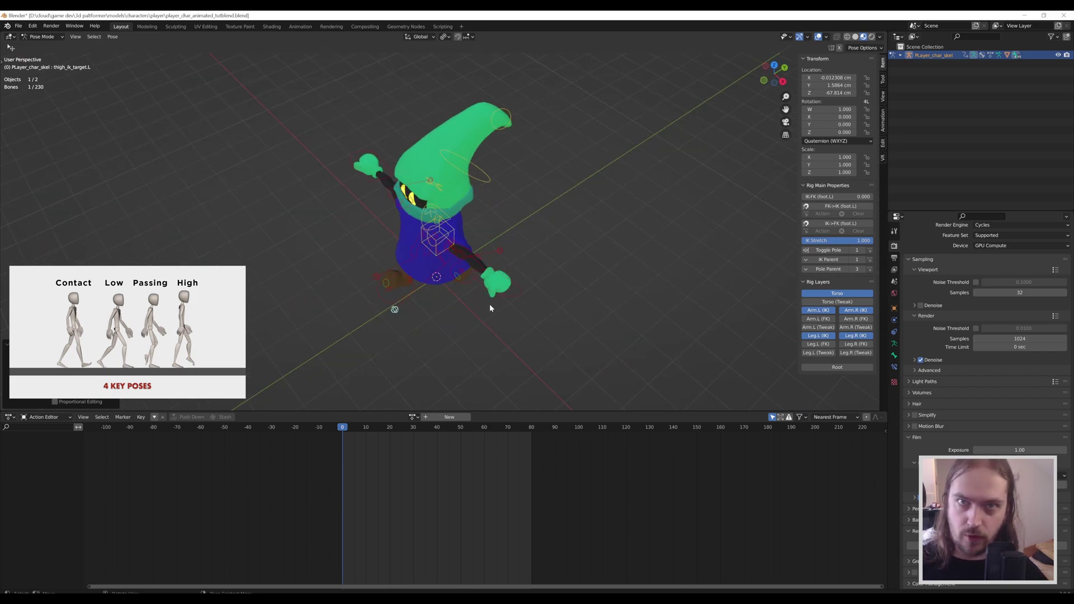
pyautogui.moveTo(525, 284); pyautogui.dragTo(514, 258, button='middle')
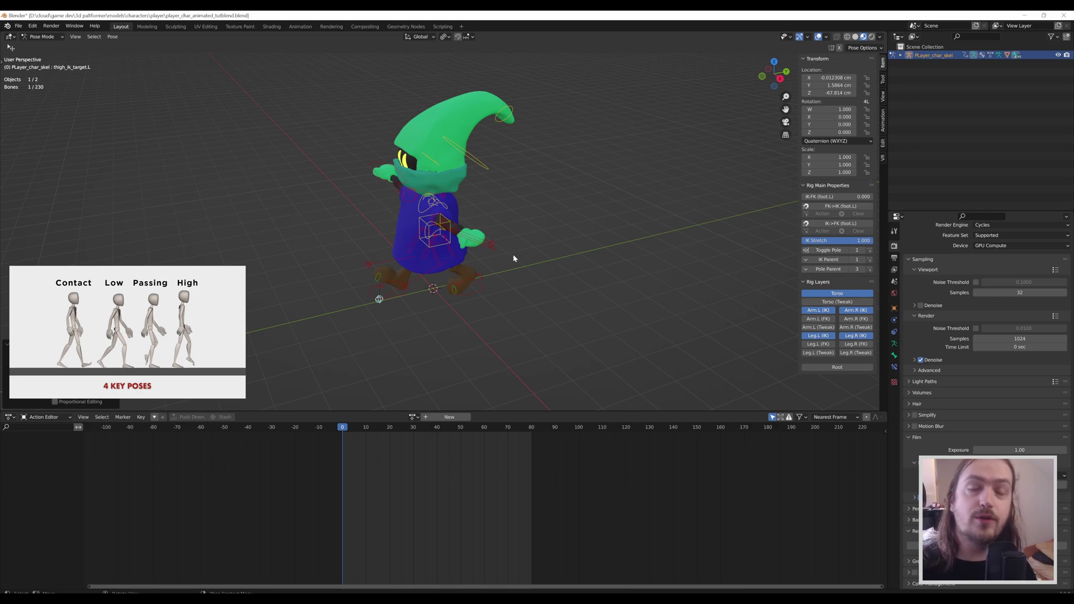
pyautogui.moveTo(446, 261); pyautogui.dragTo(518, 255, button='middle')
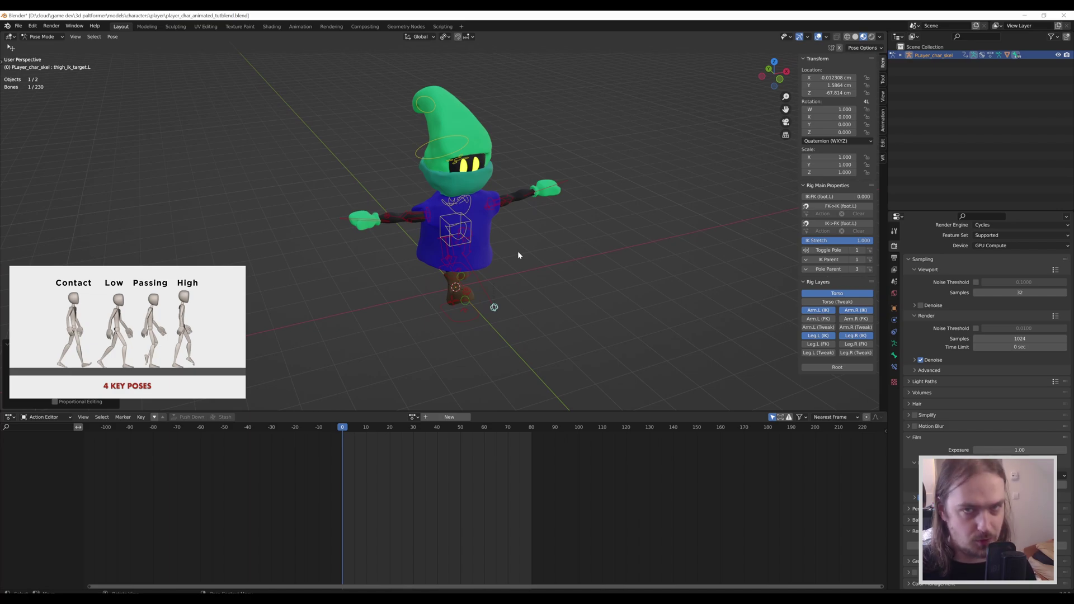
pyautogui.moveTo(590, 235); pyautogui.dragTo(511, 248, button='middle')
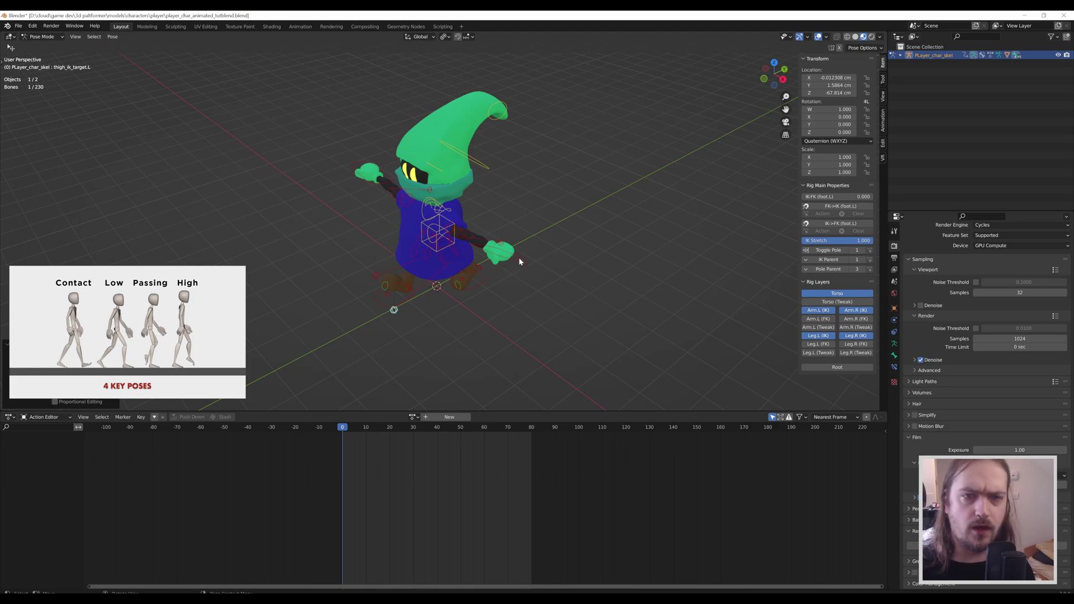
# - Move the left hand's IK control down and forward to about X 89, Y -96, Z -20 cm
pyautogui.click(519, 260)
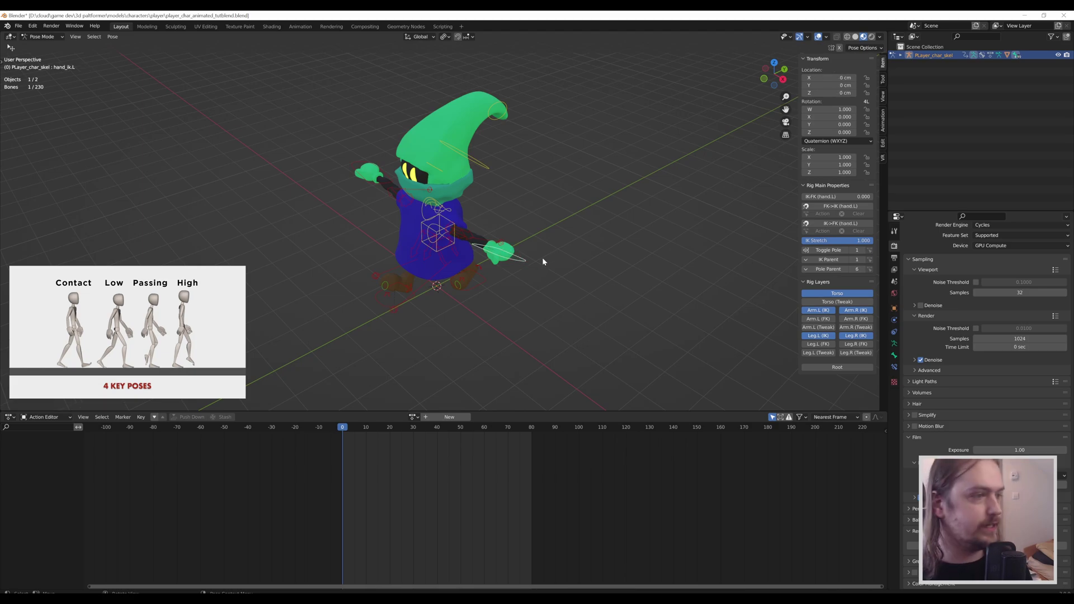
pyautogui.moveTo(542, 257); pyautogui.dragTo(469, 253, button='middle')
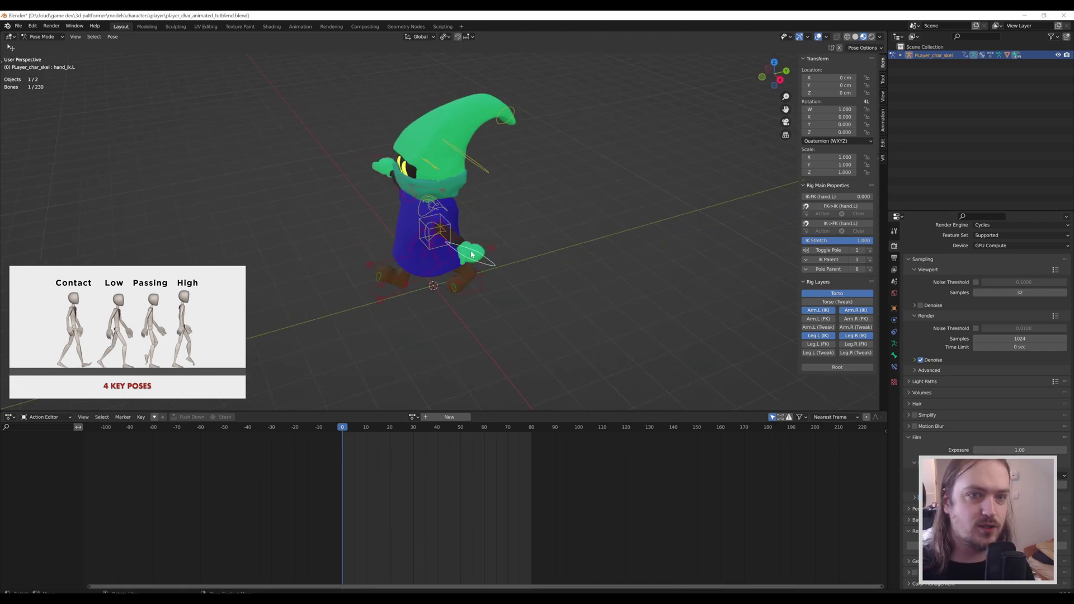
pyautogui.moveTo(315, 293); pyautogui.dragTo(330, 247, button='middle')
pyautogui.press('g')
pyautogui.rightClick(419, 244)
pyautogui.moveTo(438, 253); pyautogui.dragTo(513, 302, button='middle')
pyautogui.press('g')
pyautogui.click(508, 291)
pyautogui.press('g')
pyautogui.press('z')
pyautogui.click(452, 253)
# - Rotate the left hand's IK control around the global Z axis and around its local Y axis so the hand hangs down
pyautogui.press('r')
pyautogui.press('z')
pyautogui.click(476, 312)
pyautogui.moveTo(476, 312); pyautogui.dragTo(512, 260, button='middle')
pyautogui.press('r')
pyautogui.press('x')
pyautogui.press('x')
pyautogui.press('z')
pyautogui.press('z')
pyautogui.press('y')
pyautogui.press('y')
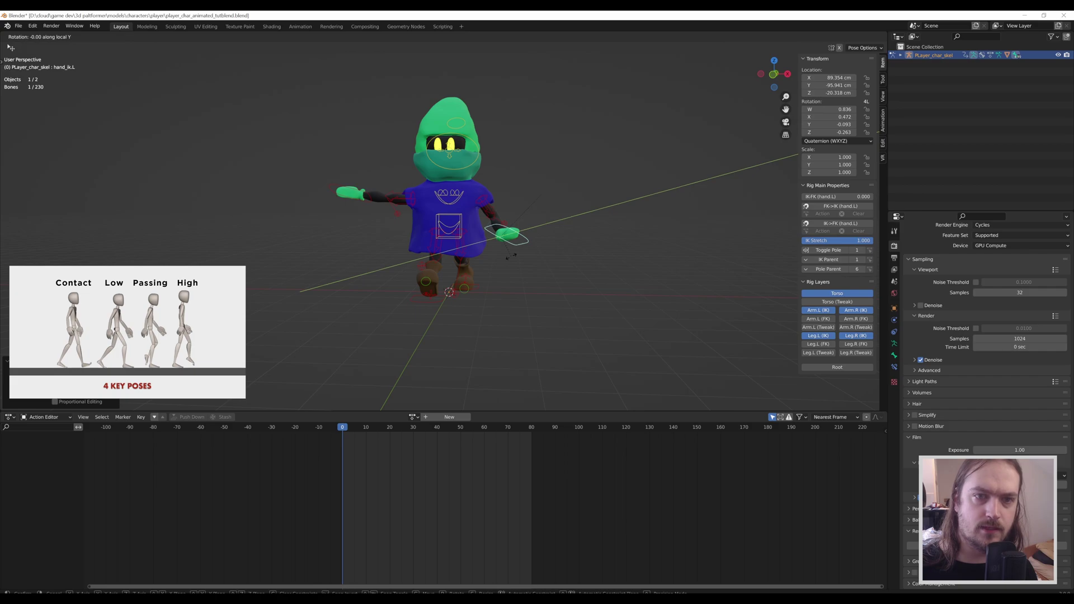
pyautogui.click(481, 250)
# - Fine-tune the left hand's rotation around its local Y axis
pyautogui.moveTo(481, 250); pyautogui.dragTo(504, 263, button='middle')
pyautogui.press('r')
pyautogui.press('y')
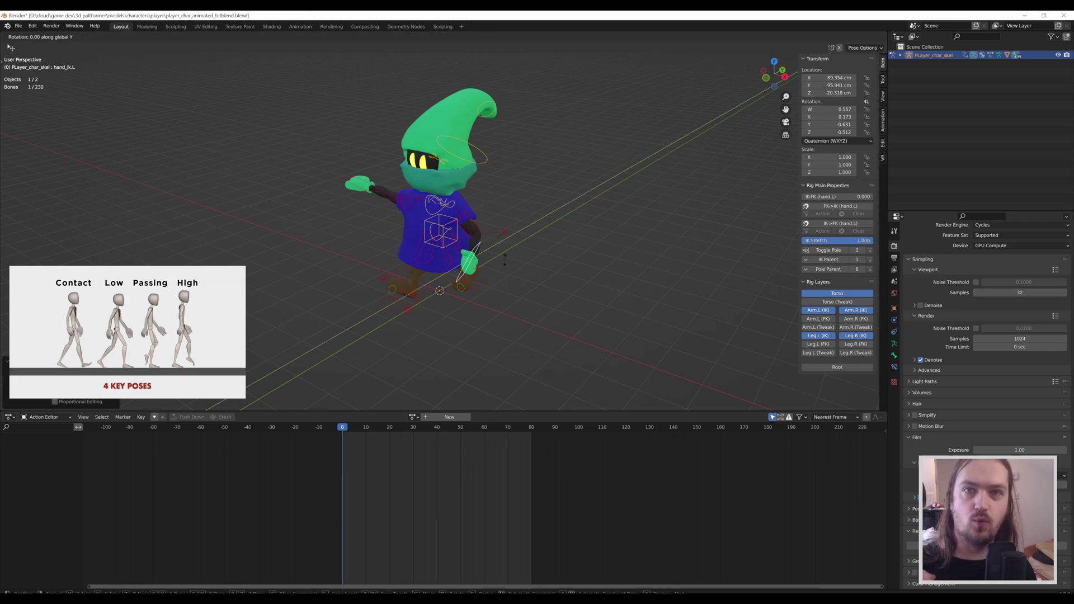
pyautogui.press('y')
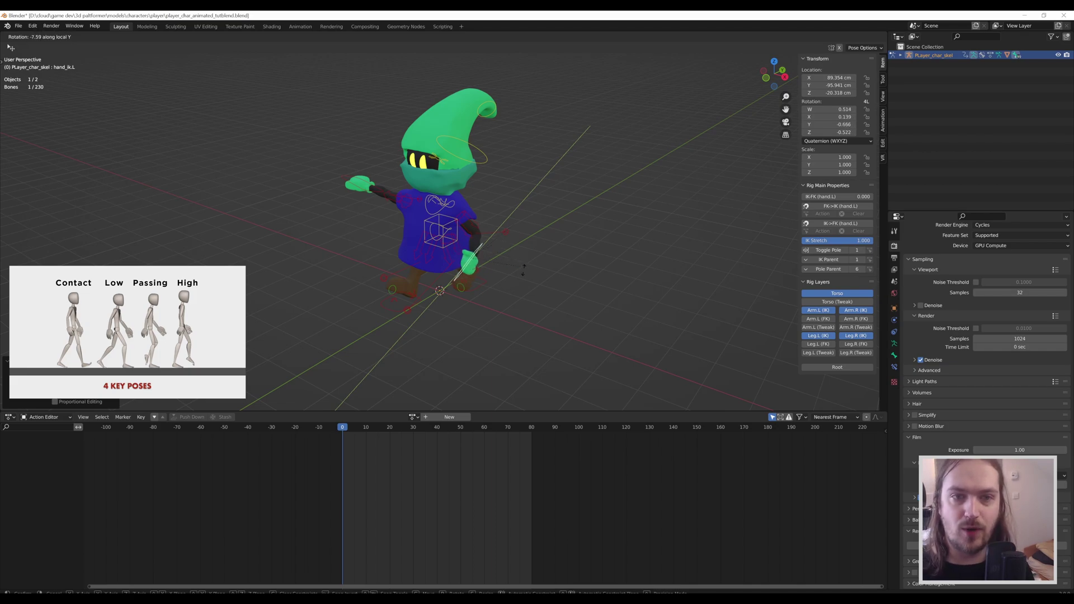
pyautogui.click(538, 302)
# - Move the left hand's IK control about 80 cm forward and inward, and rotate it slightly around the global X axis
pyautogui.moveTo(537, 305); pyautogui.dragTo(433, 335, button='middle')
pyautogui.press('g')
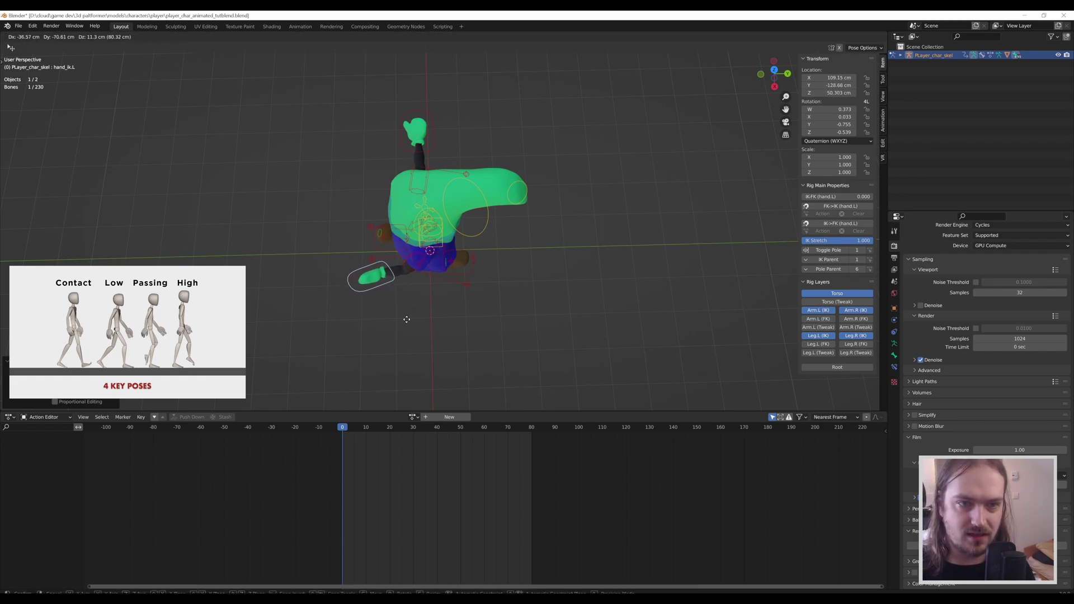
pyautogui.click(407, 312)
pyautogui.moveTo(407, 312); pyautogui.dragTo(408, 229, button='middle')
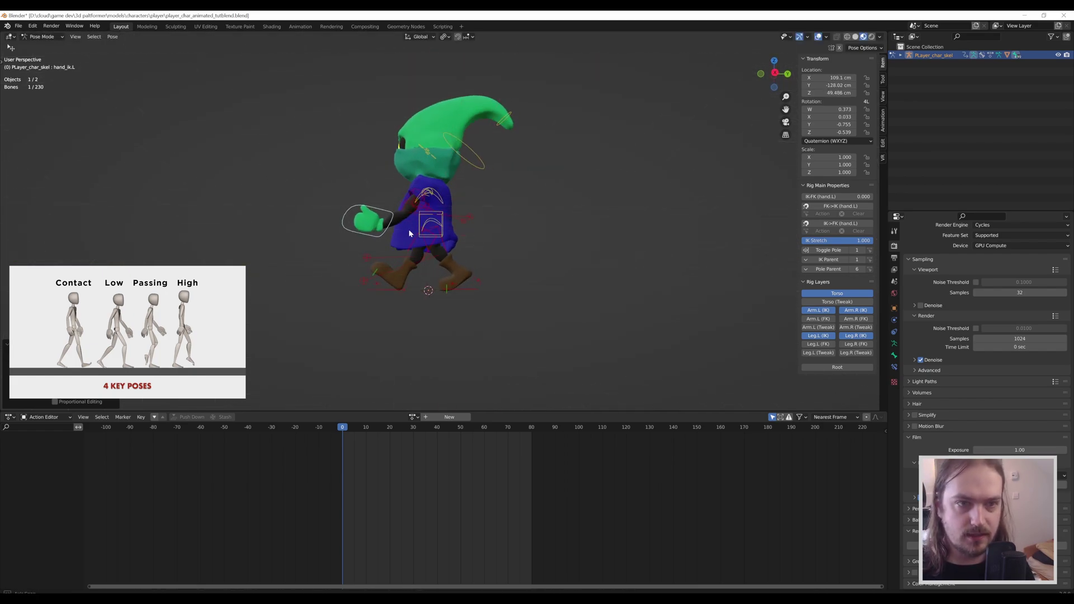
pyautogui.press('r')
pyautogui.press('x')
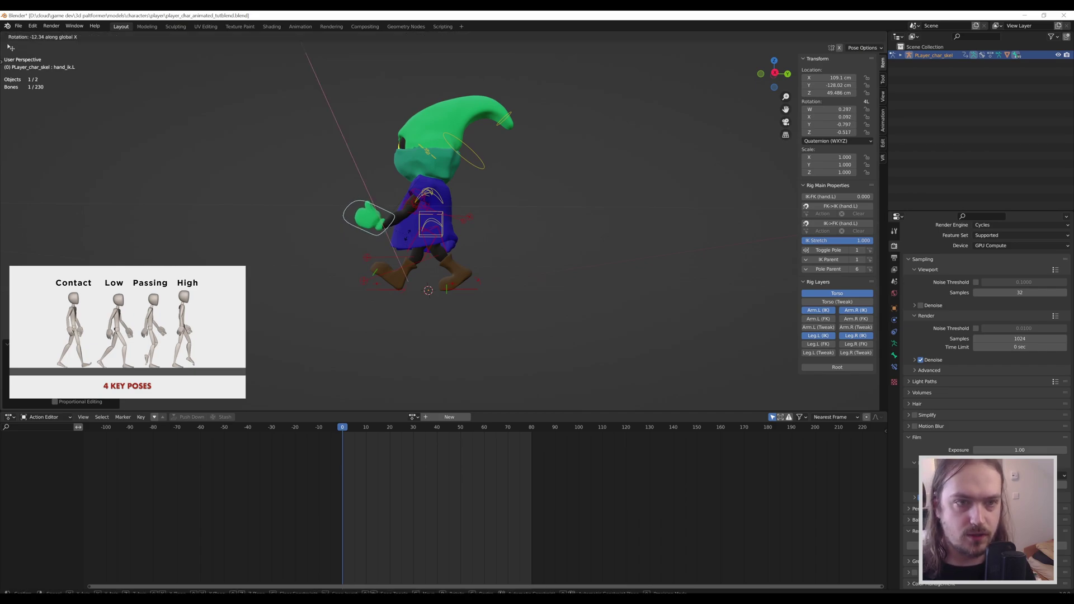
pyautogui.click(408, 236)
# - Move the left elbow's IK pole target about 110 cm down along global Z and inward along global X to about X -35 cm
pyautogui.moveTo(407, 236); pyautogui.dragTo(491, 242, button='middle')
pyautogui.click(445, 234)
pyautogui.press('g')
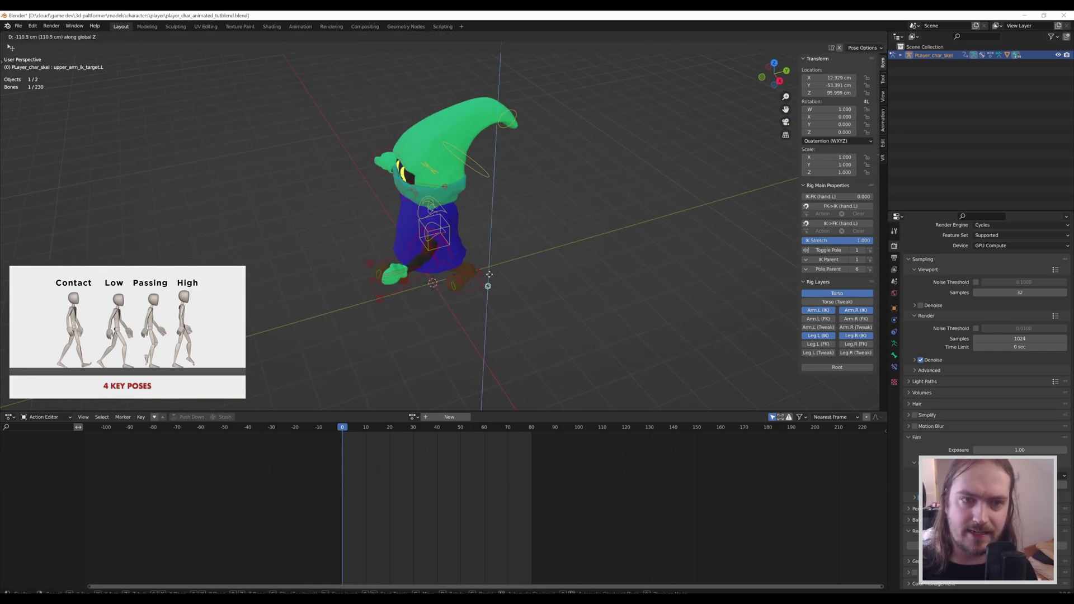
pyautogui.click(492, 278)
pyautogui.moveTo(492, 278); pyautogui.dragTo(375, 230, button='middle')
pyautogui.press('g')
pyautogui.press('x')
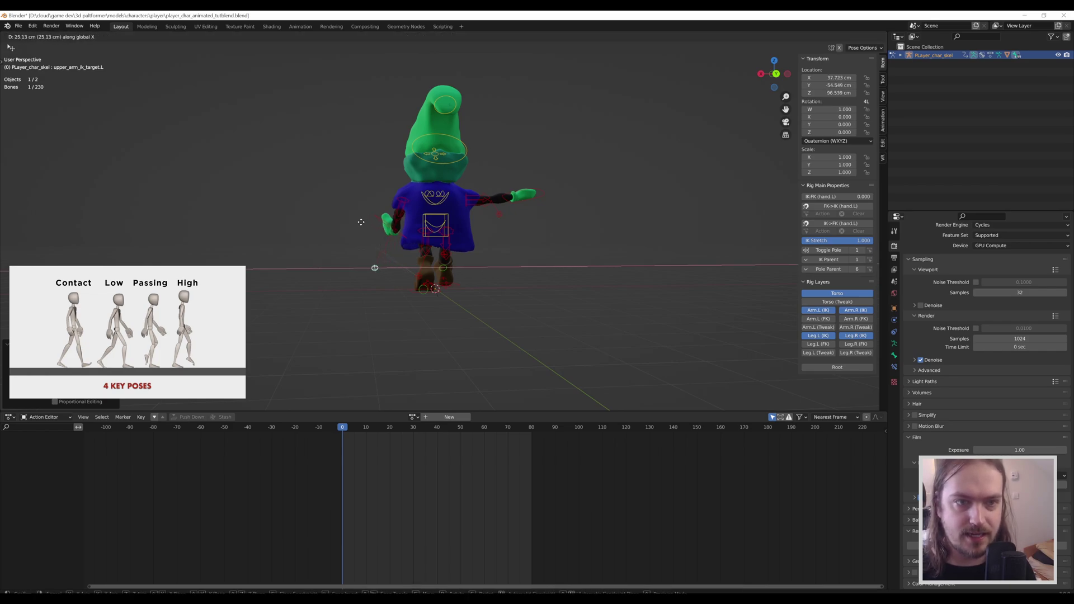
pyautogui.click(394, 237)
# - Move the right hand's IK control down and inward beside the body, to about X -44, Y -117, Z -7 cm
pyautogui.moveTo(394, 237); pyautogui.dragTo(373, 225, button='middle')
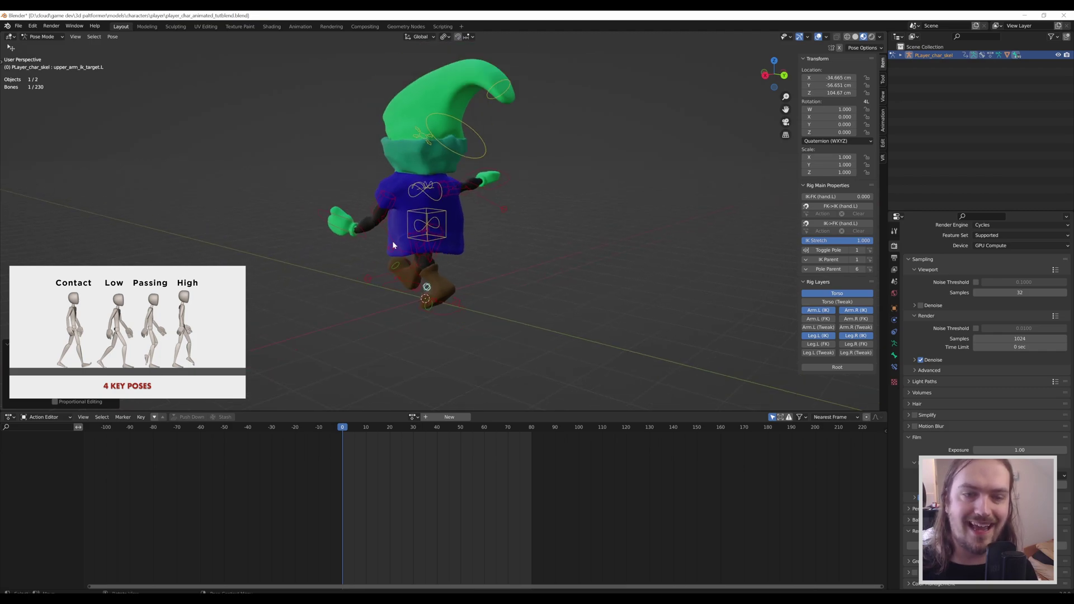
pyautogui.moveTo(424, 298); pyautogui.dragTo(528, 283, button='middle')
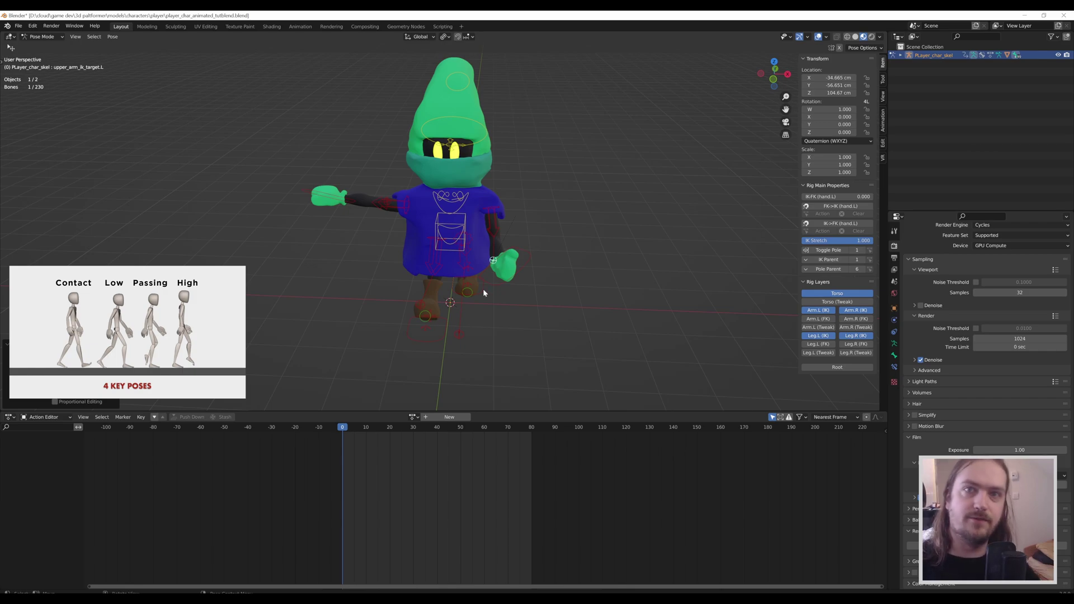
pyautogui.moveTo(439, 281); pyautogui.dragTo(540, 267, button='middle')
pyautogui.click(527, 228)
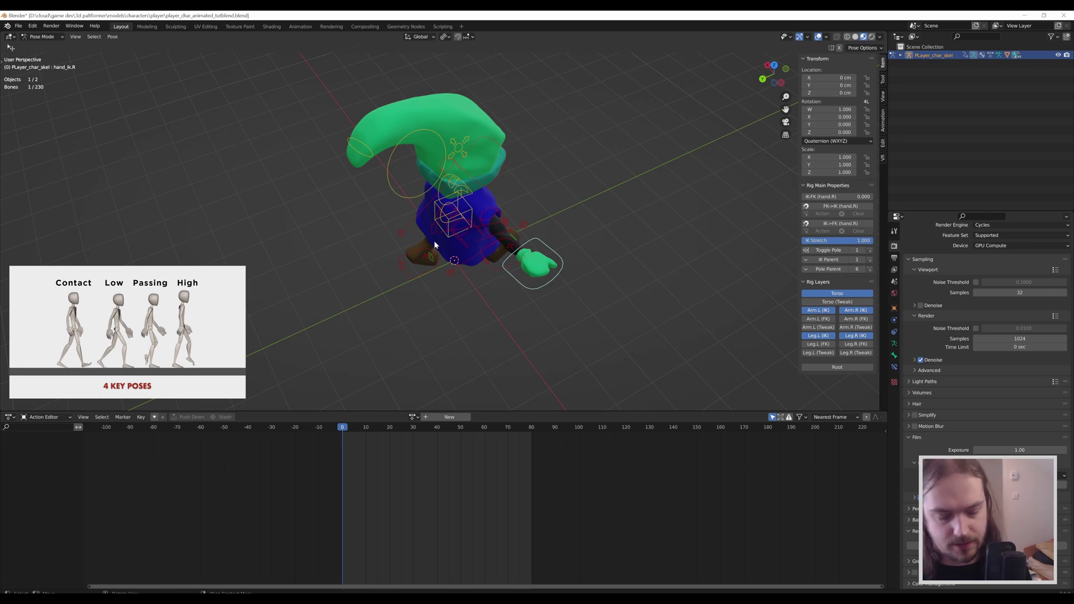
pyautogui.moveTo(534, 283); pyautogui.dragTo(509, 294, button='middle')
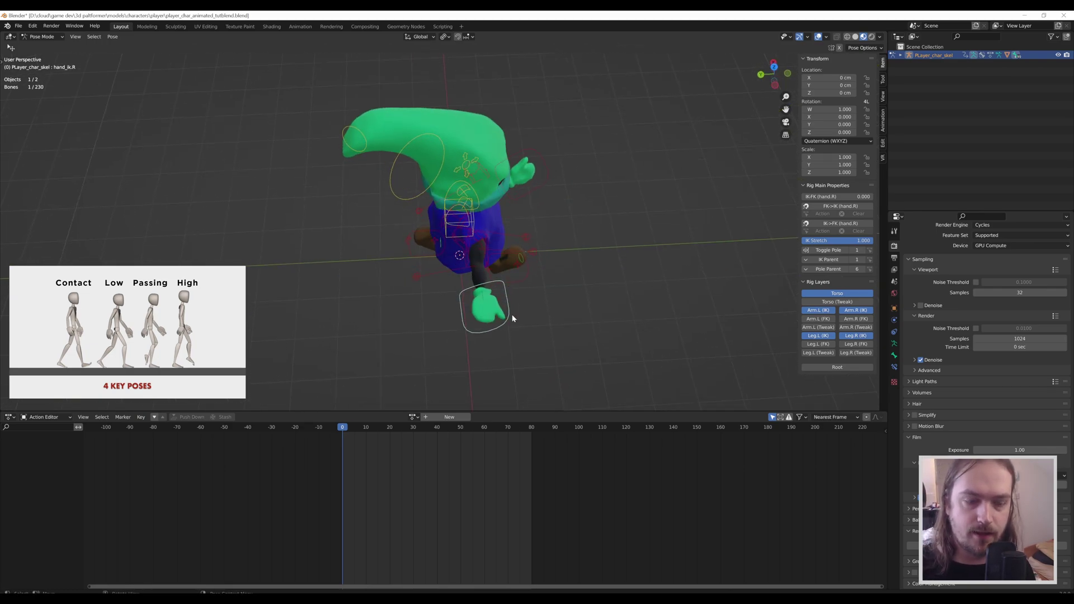
pyautogui.press('g')
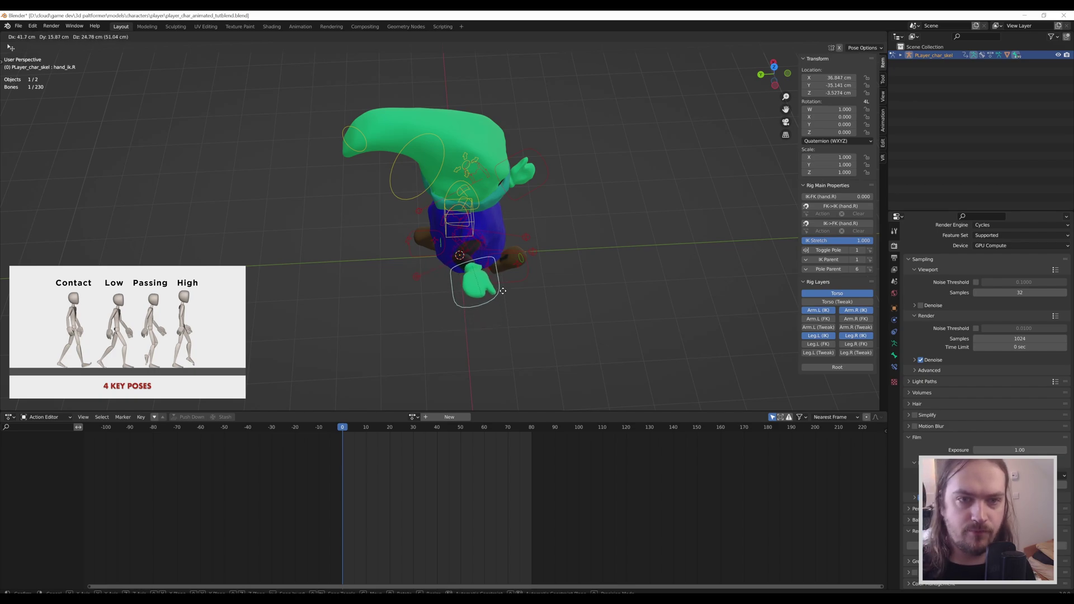
pyautogui.click(495, 282)
pyautogui.moveTo(496, 282); pyautogui.dragTo(448, 262, button='middle')
pyautogui.press('g')
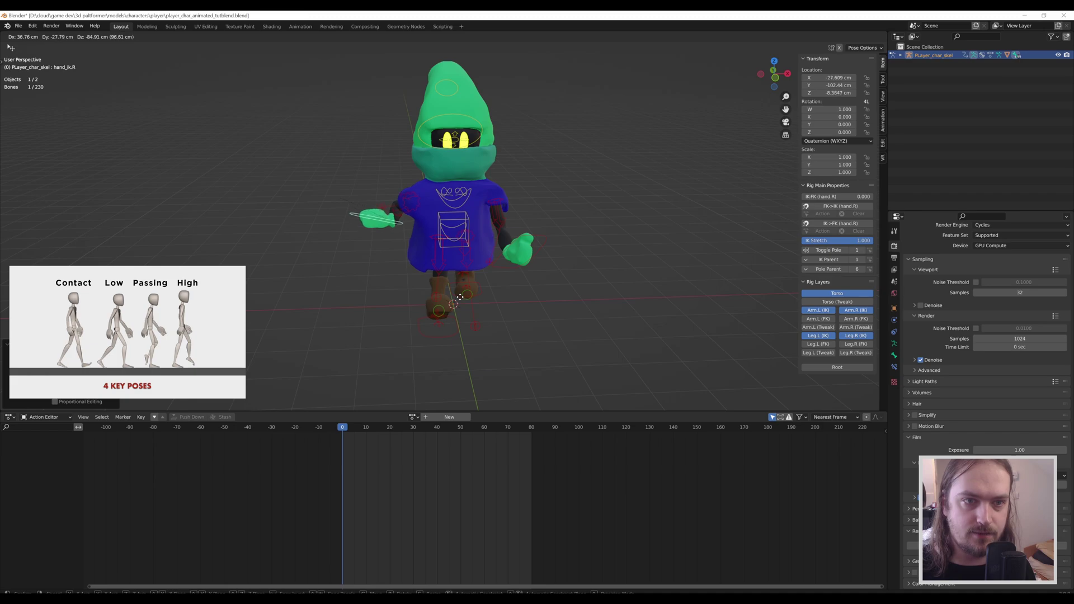
# - Rotate the right hand's IK control around the global Z axis and around its local Y axis to turn the hand upright
pyautogui.press('r')
pyautogui.press('x')
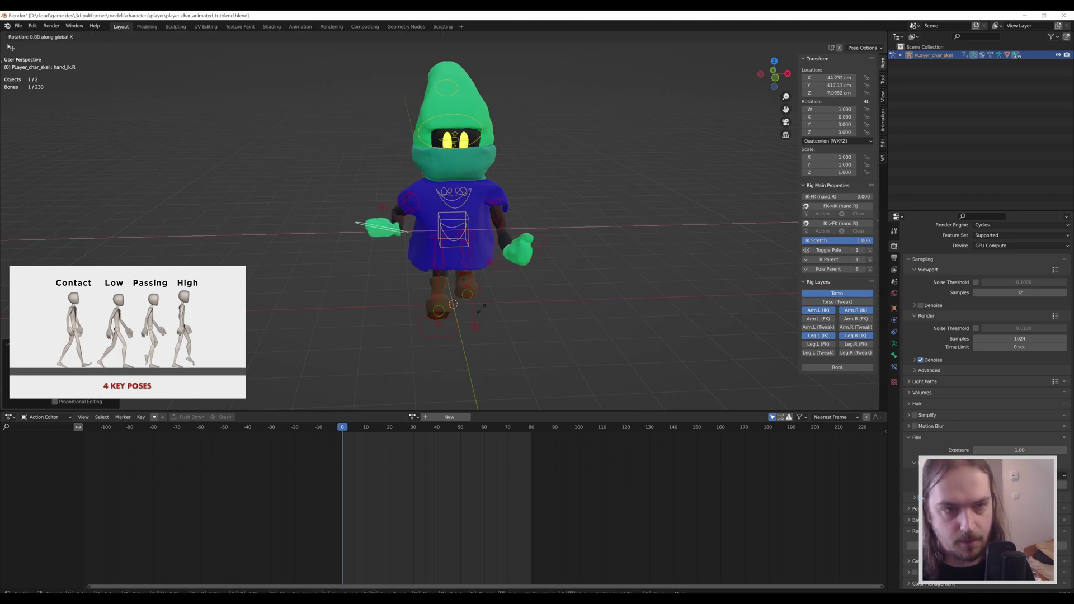
pyautogui.press('z')
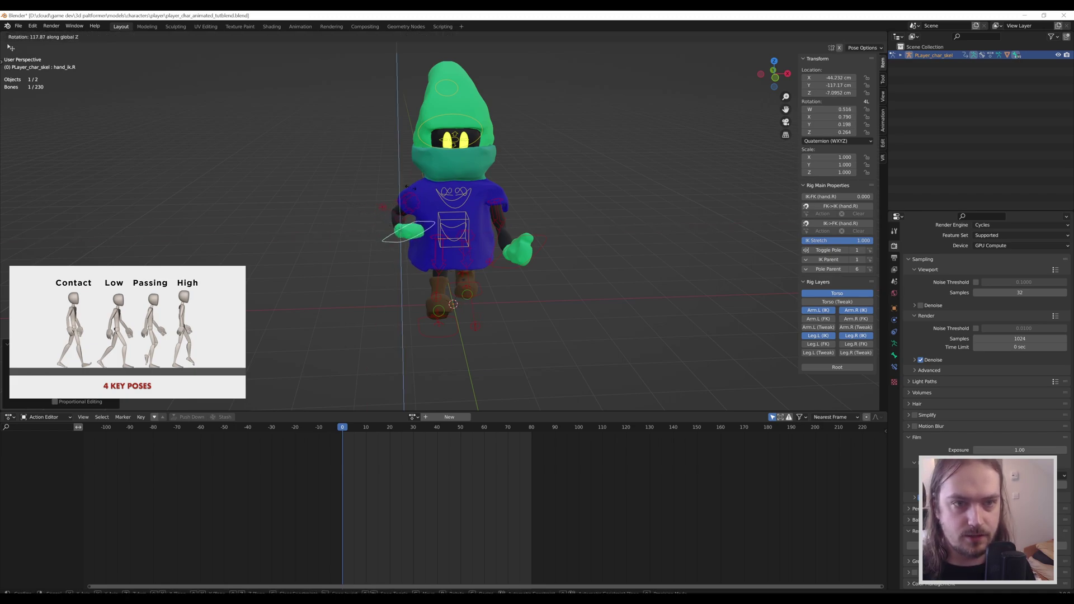
pyautogui.click(439, 216)
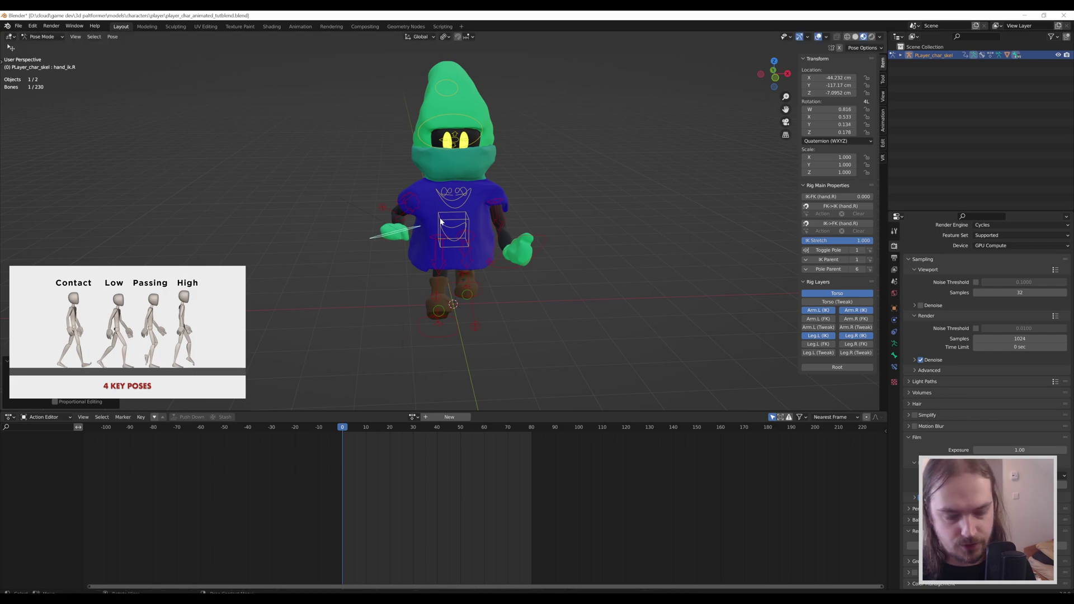
pyautogui.press('r')
pyautogui.press('y')
pyautogui.press('y')
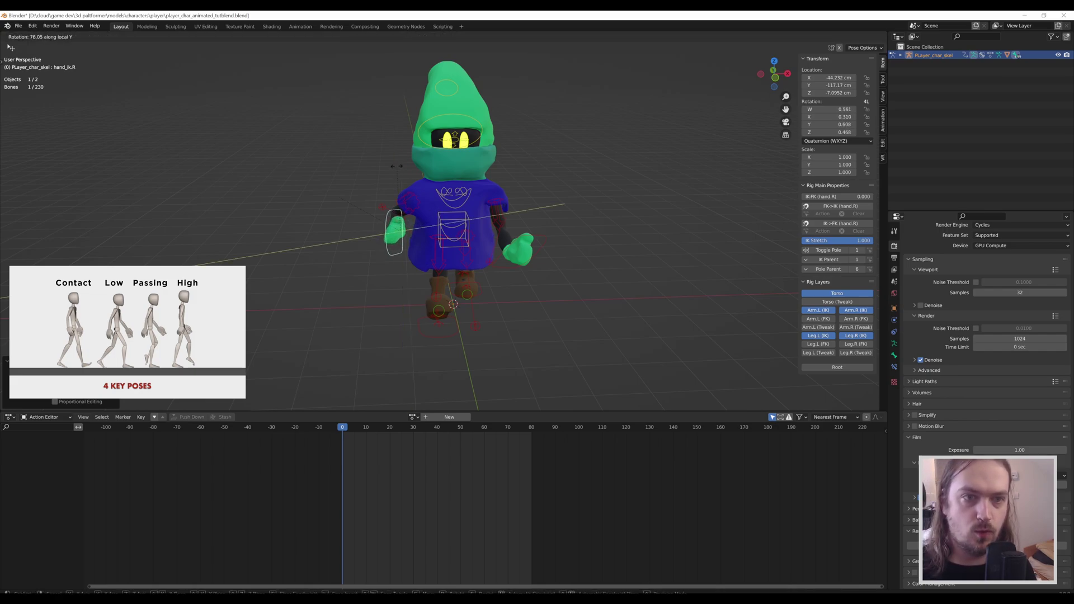
pyautogui.click(397, 166)
# - Move the right hand's IK control about 95 cm backward along global Y and rotate it around global X so the hand points down
pyautogui.moveTo(396, 166); pyautogui.dragTo(508, 207, button='middle')
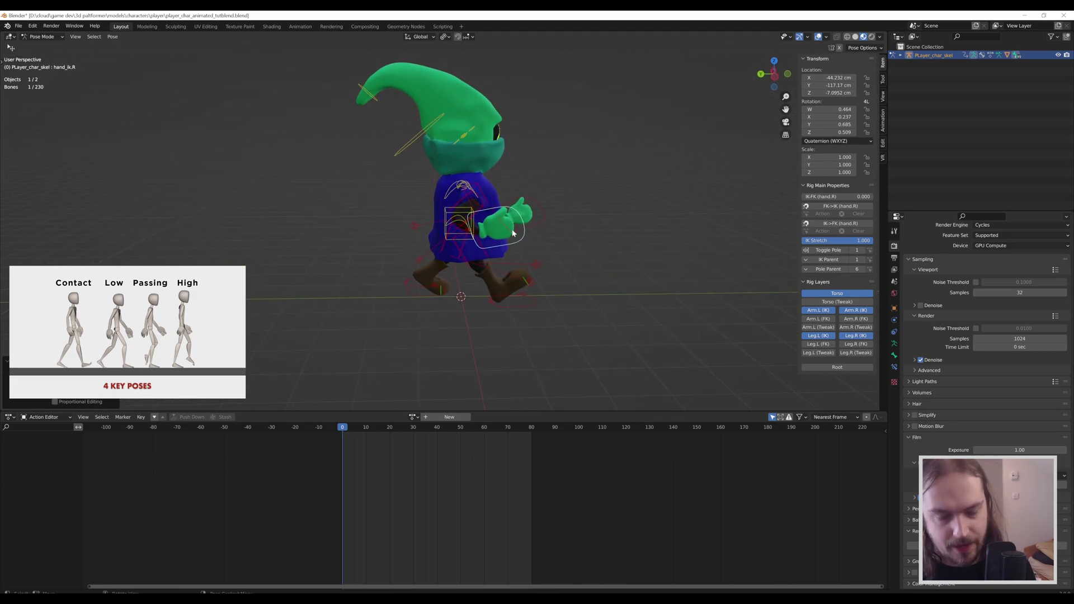
pyautogui.press('g')
pyautogui.press('y')
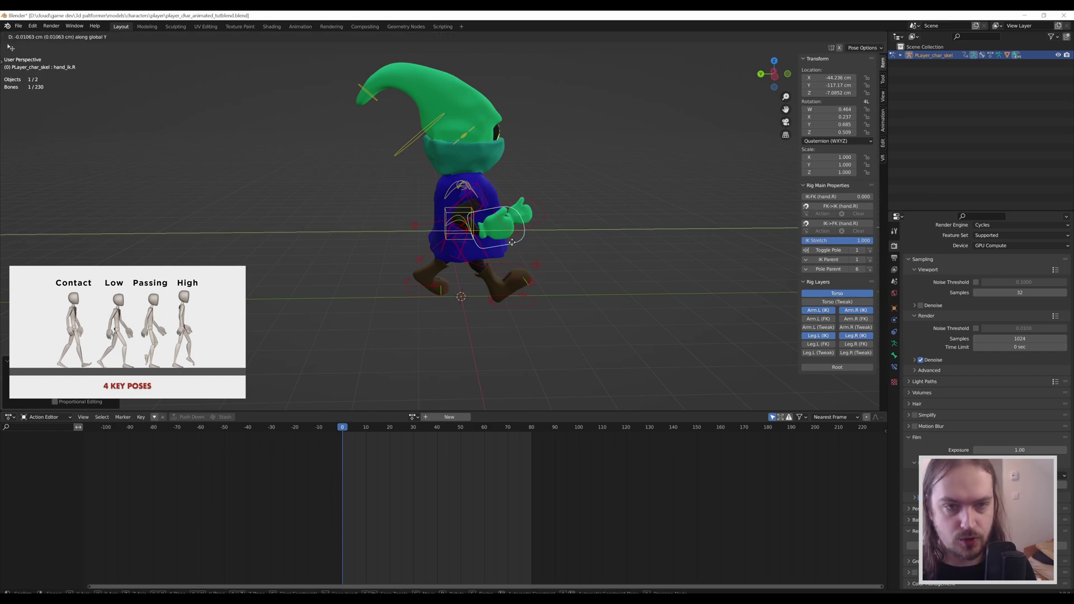
pyautogui.click(468, 251)
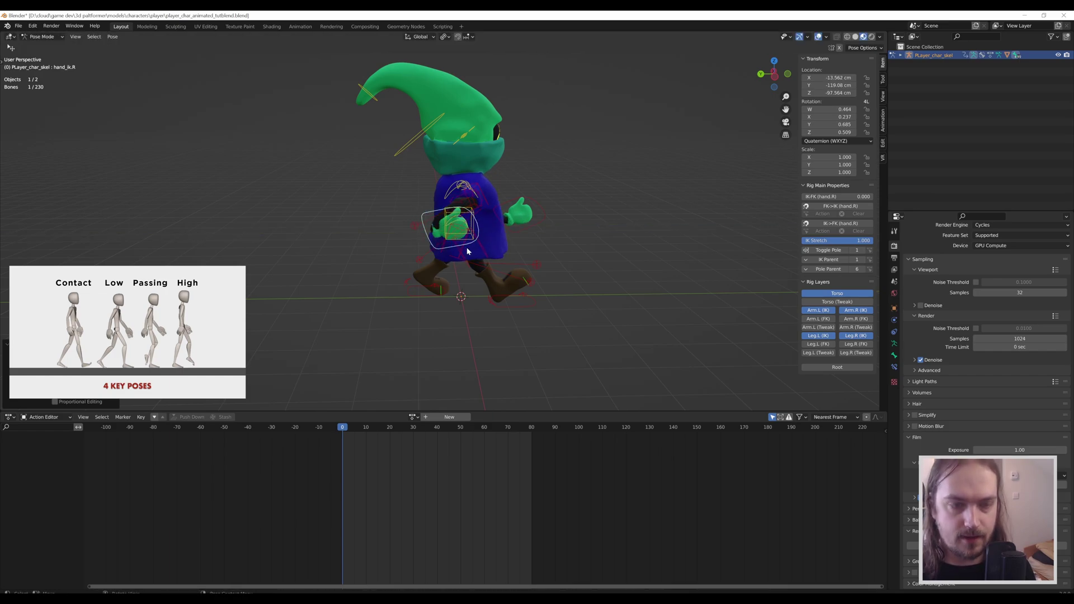
pyautogui.press('r')
pyautogui.press('x')
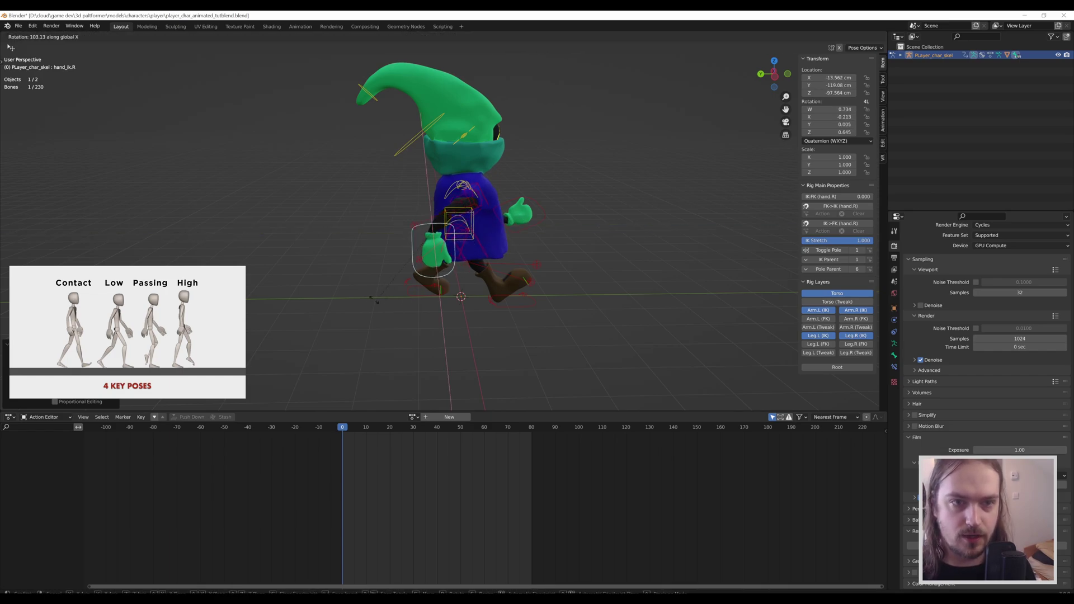
pyautogui.click(322, 267)
# - Move the right elbow's IK pole target behind the arm, to about X 57, Y -119, Z -67 cm
pyautogui.moveTo(545, 302); pyautogui.dragTo(505, 183, button='middle')
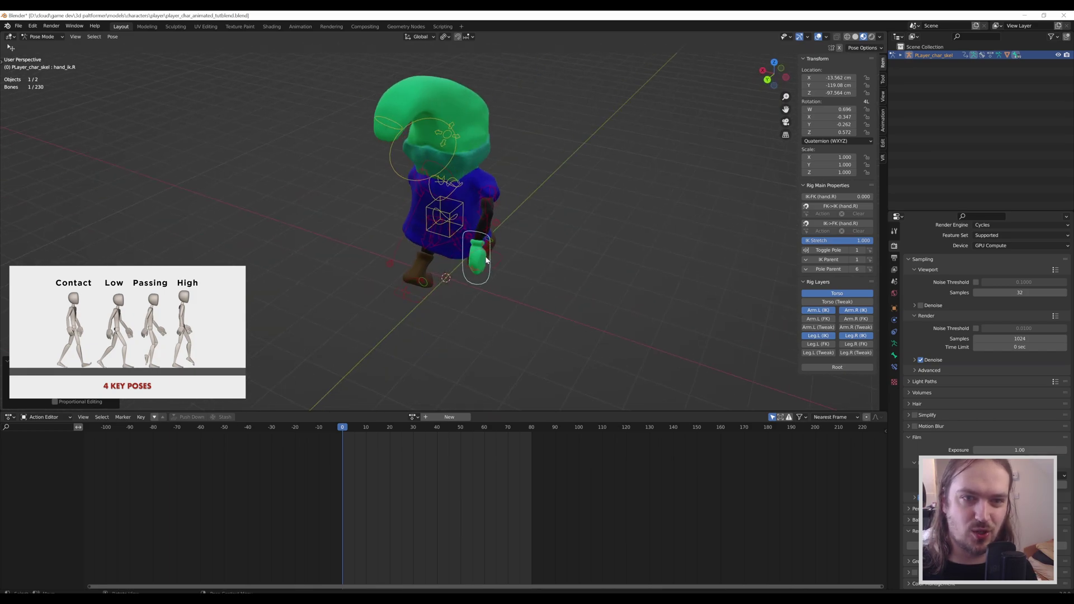
pyautogui.moveTo(487, 246); pyautogui.dragTo(491, 211, button='middle')
pyautogui.click(491, 212)
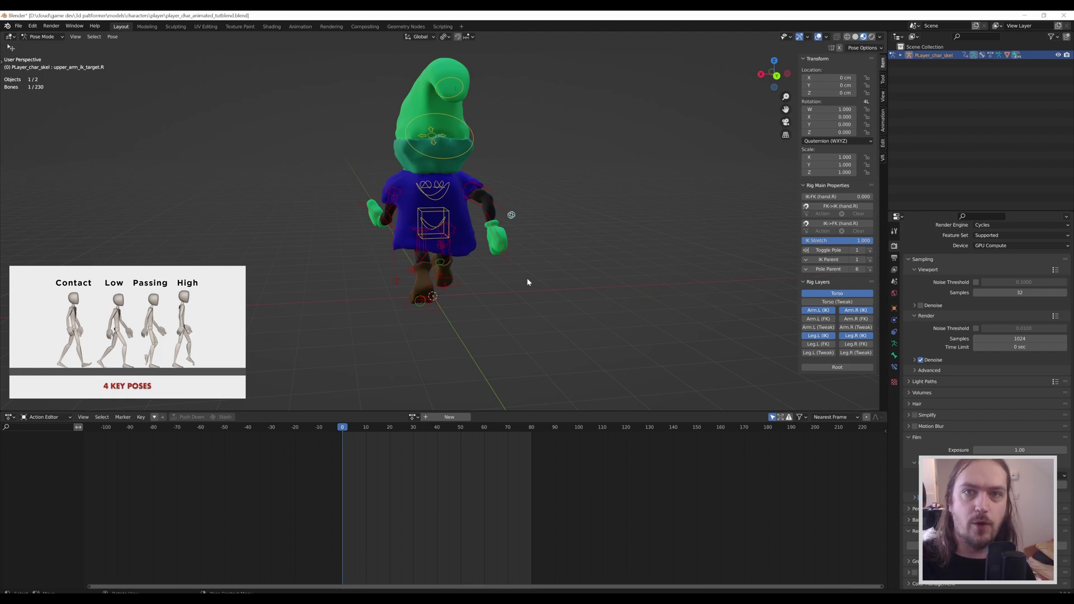
pyautogui.moveTo(528, 282); pyautogui.dragTo(429, 257, button='middle')
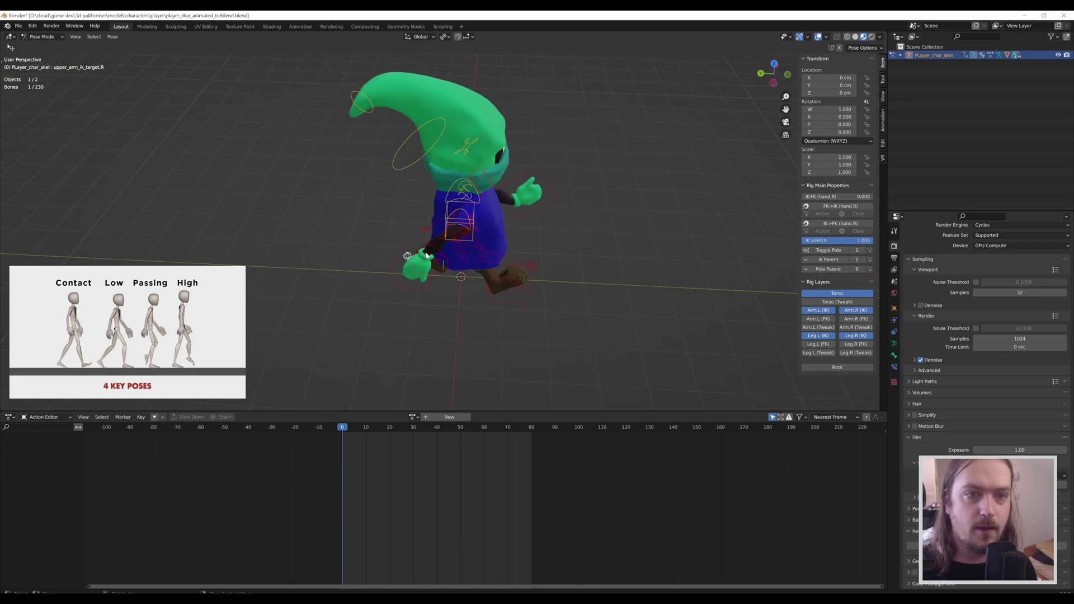
pyautogui.press('g')
pyautogui.click(358, 225)
pyautogui.moveTo(359, 224); pyautogui.dragTo(465, 198, button='middle')
pyautogui.press('g')
pyautogui.click(520, 202)
pyautogui.moveTo(428, 207); pyautogui.dragTo(237, 206, button='middle')
pyautogui.moveTo(527, 273)
pyautogui.mouseDown(button='middle')
pyautogui.moveTo(501, 259)
pyautogui.moveTo(530, 267)
pyautogui.mouseUp(button='middle')
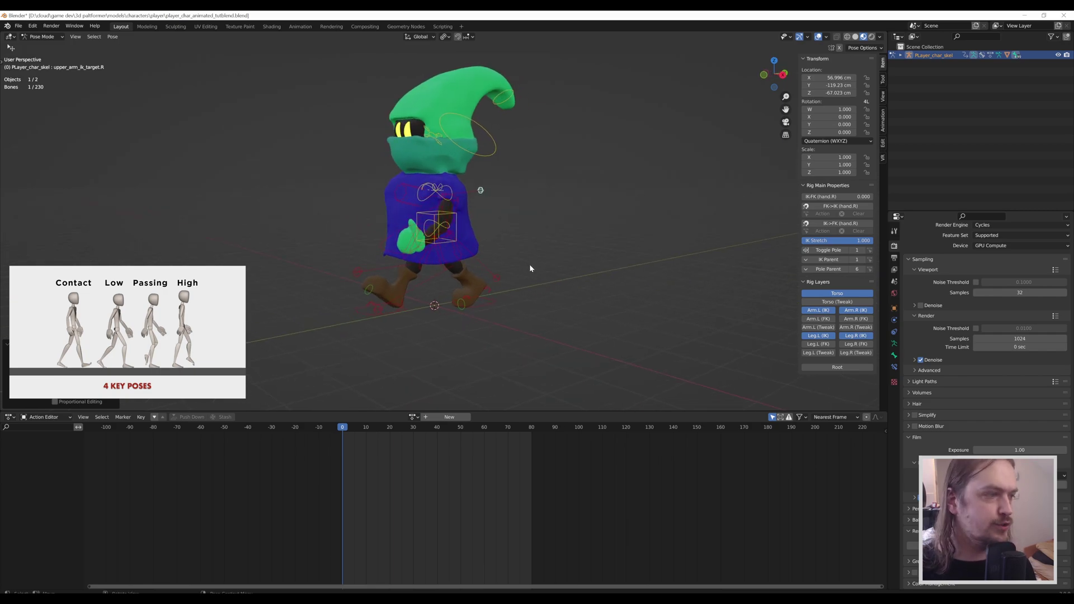
# - Select all visible rig controls and insert a Whole Character keyframe for the contact pose at frame 0
pyautogui.scroll(-2, 529, 263)
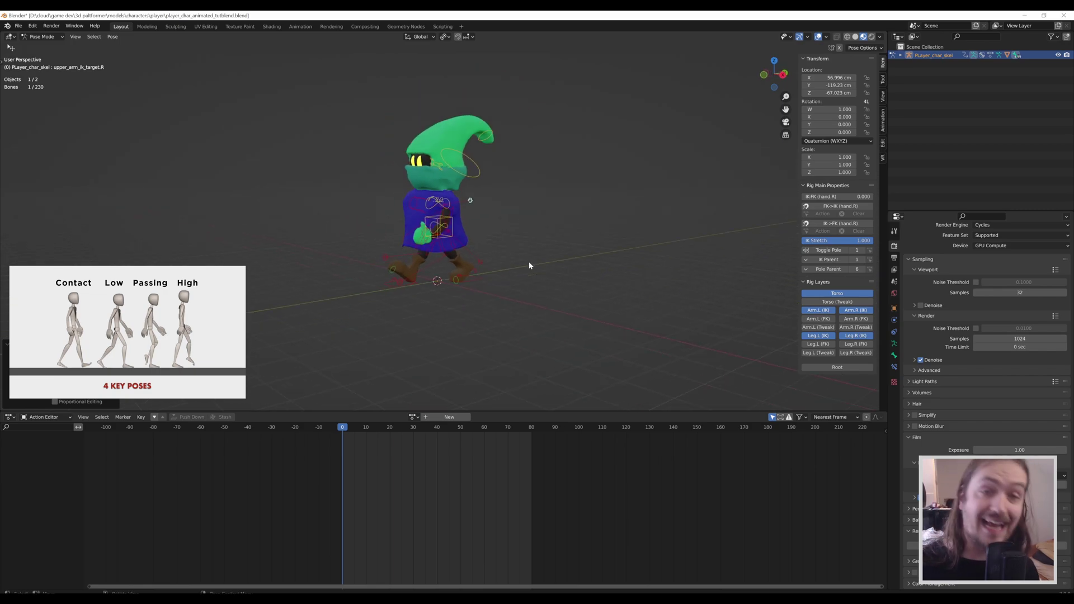
pyautogui.press('a')
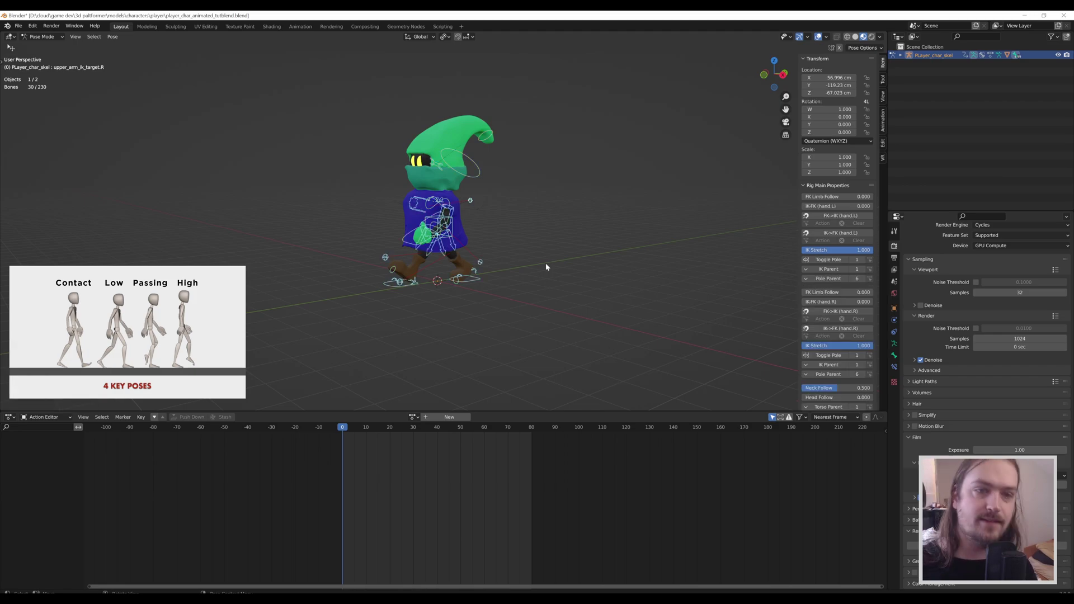
pyautogui.moveTo(529, 259); pyautogui.dragTo(509, 269, button='middle')
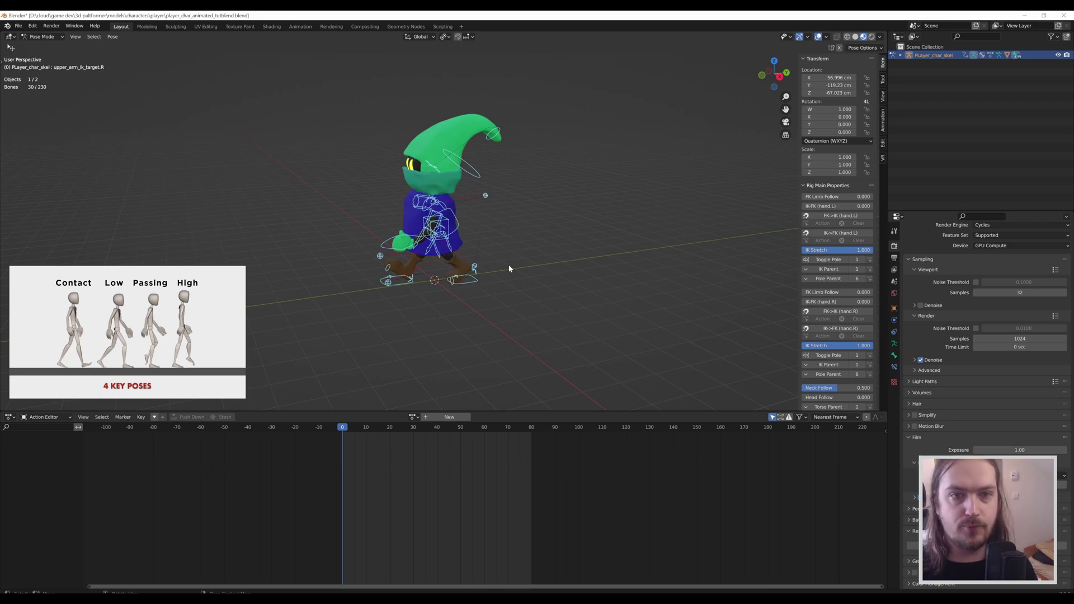
pyautogui.press('i')
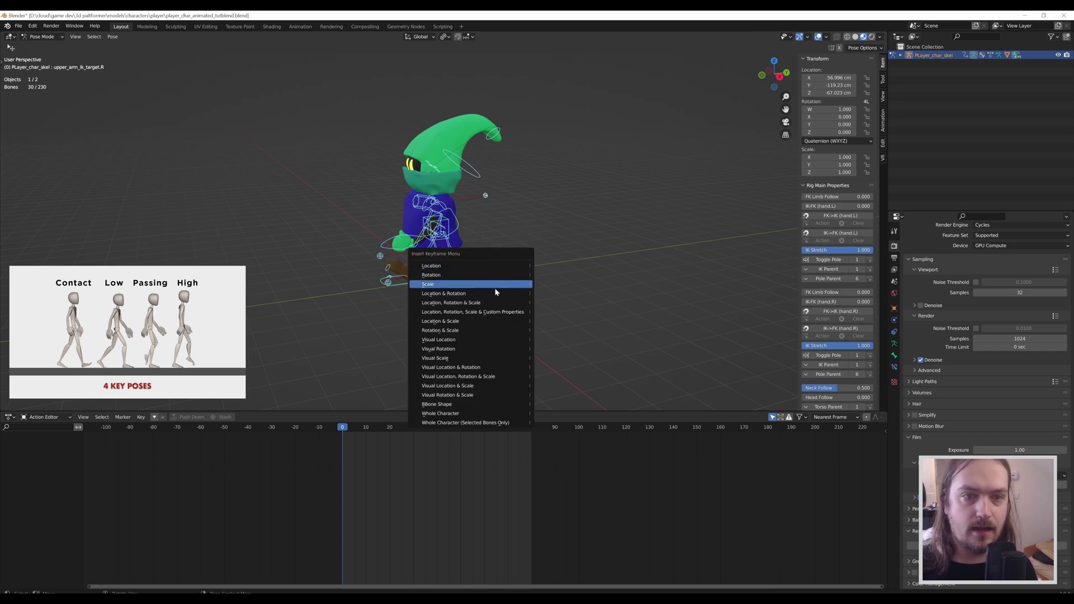
pyautogui.click(442, 413)
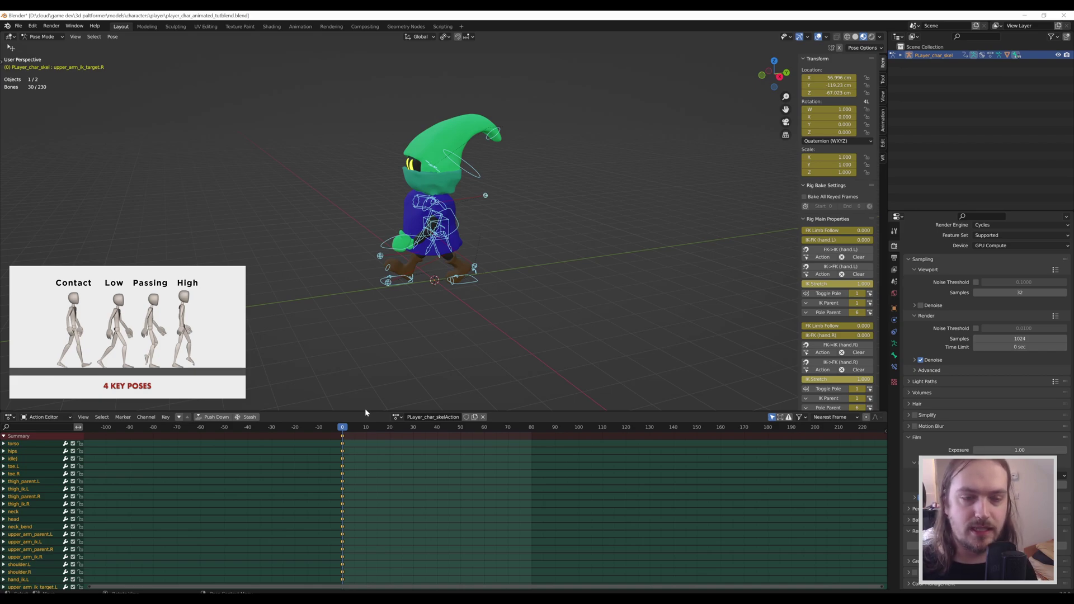
# - Go to frame 10 and rotate the right foot's heel control about 35° around global X so the foot lies flat
pyautogui.click(351, 427)
pyautogui.moveTo(352, 429); pyautogui.dragTo(367, 430)
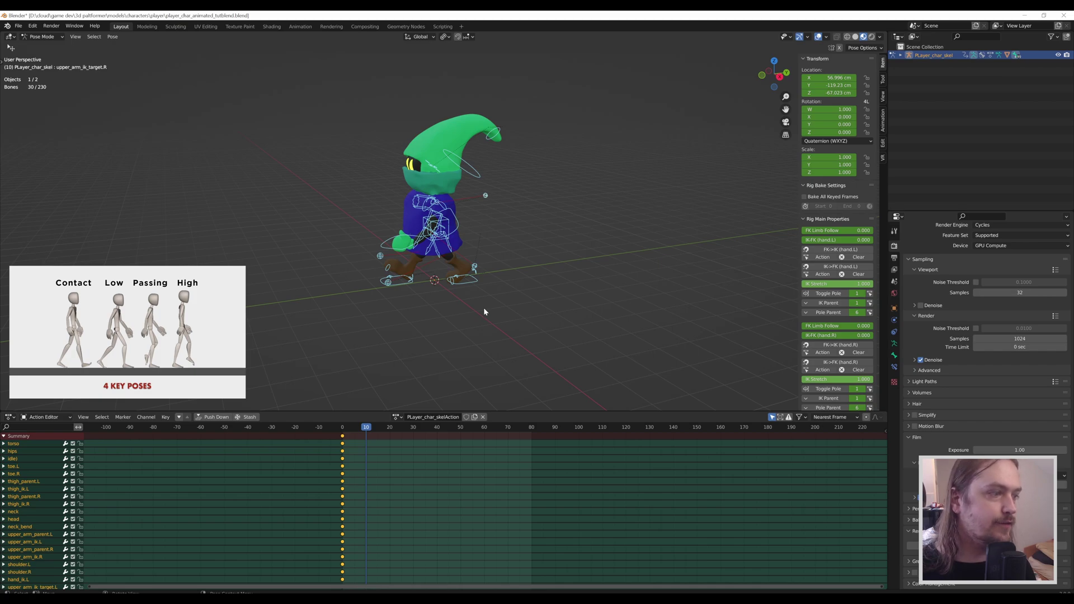
pyautogui.click(393, 276)
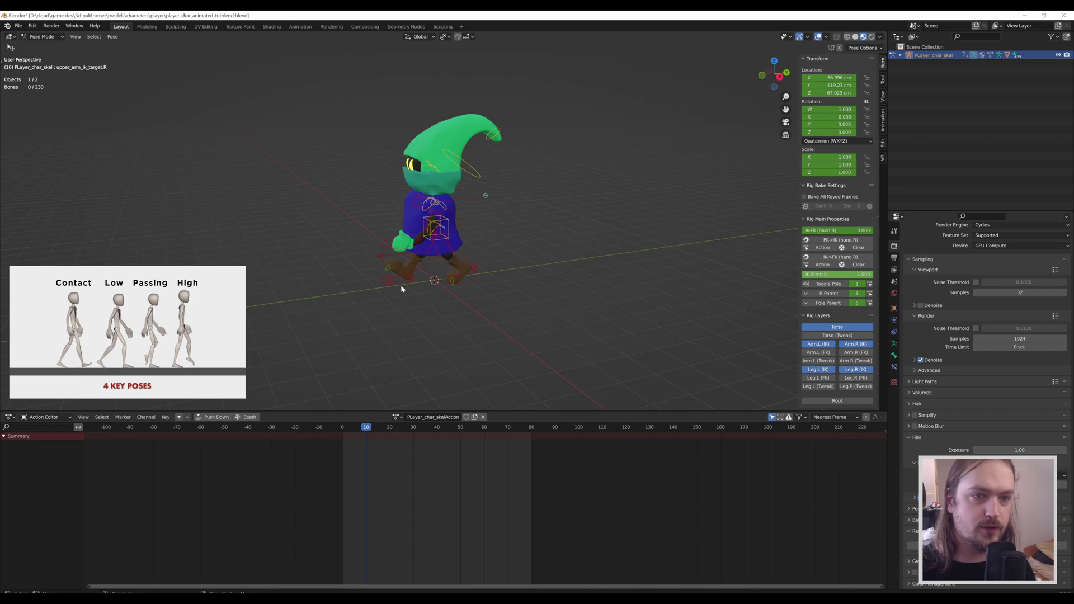
pyautogui.click(412, 282)
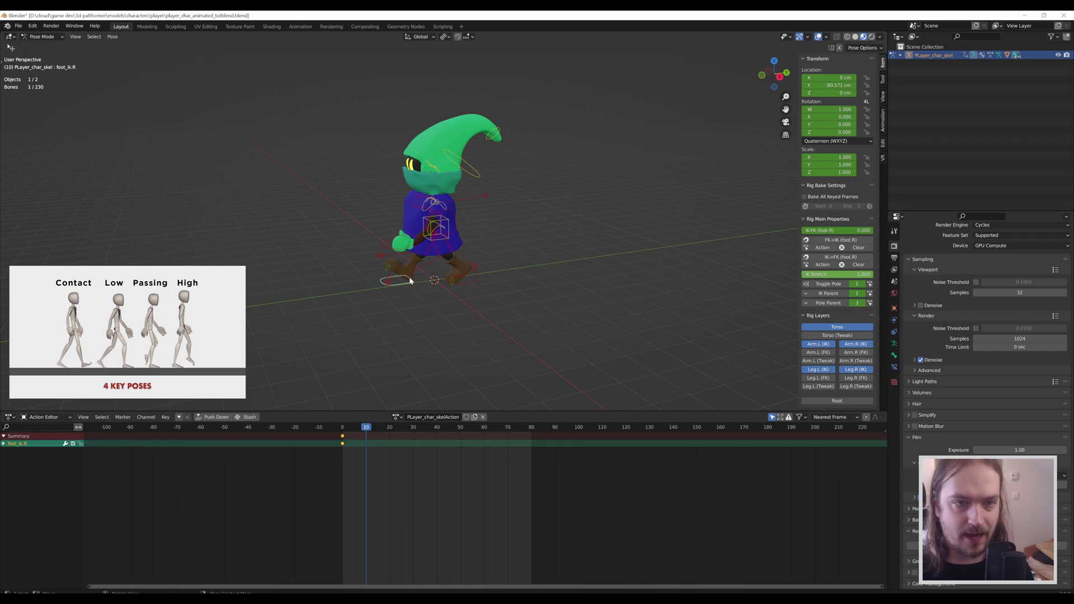
pyautogui.click(410, 276)
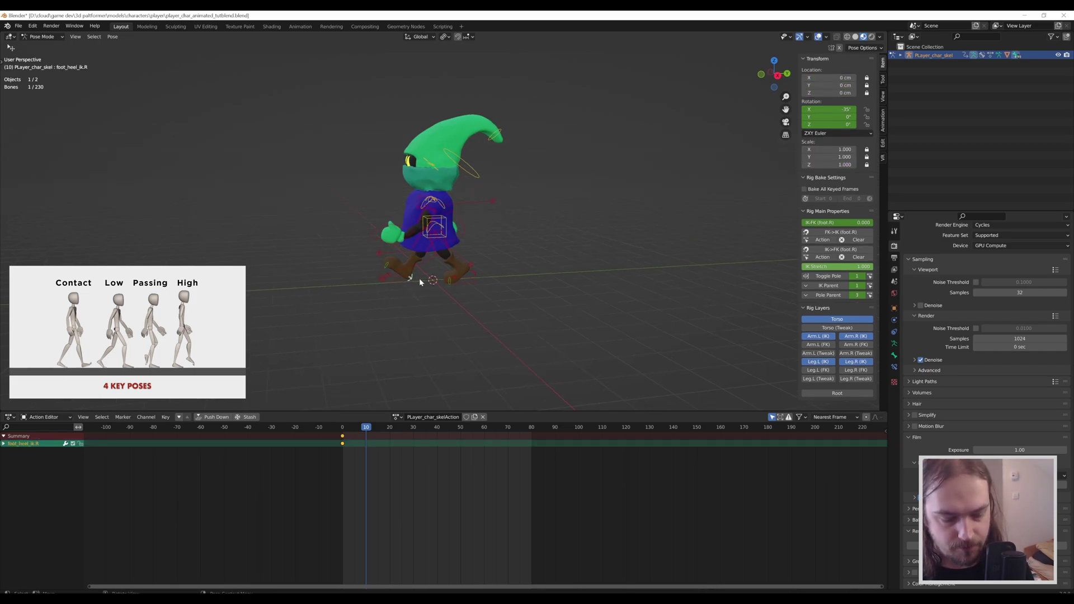
pyautogui.press('r')
pyautogui.press('x')
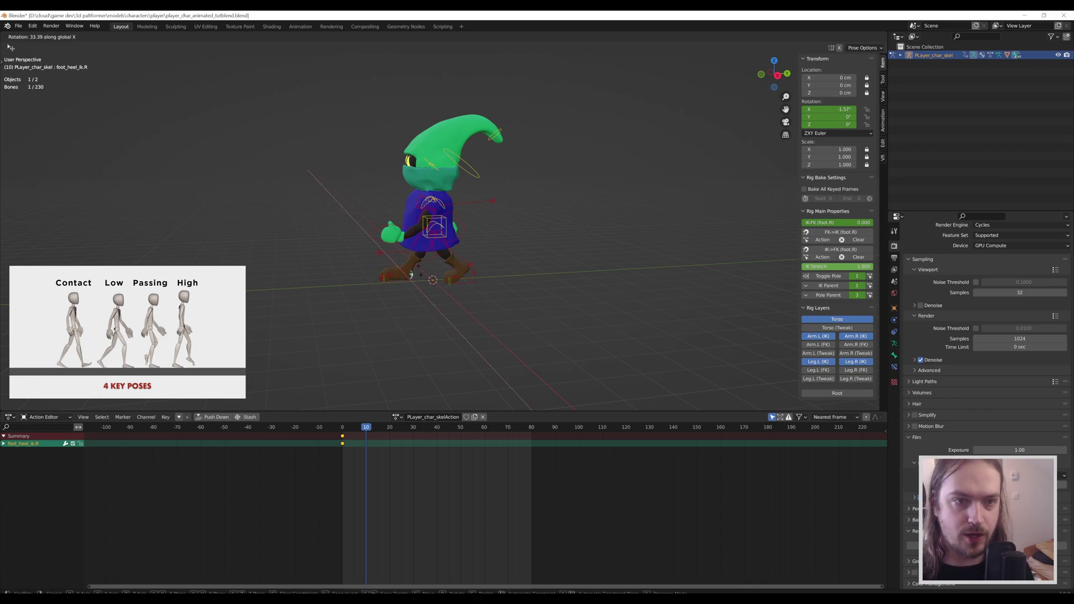
pyautogui.click(411, 274)
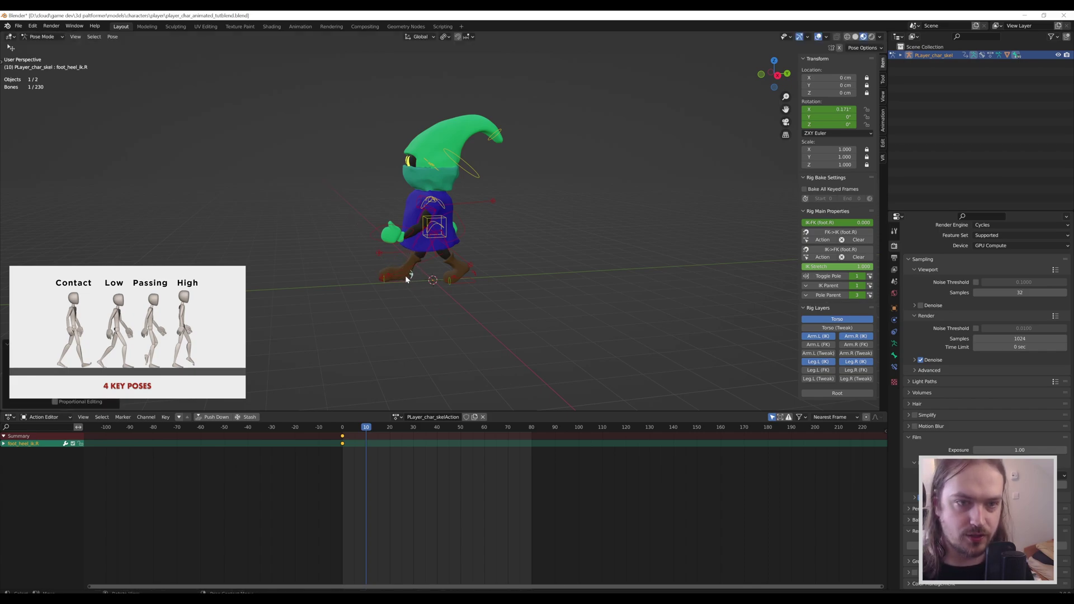
# - Move the right foot's IK control about 20 cm backward along global Y
pyautogui.click(401, 280)
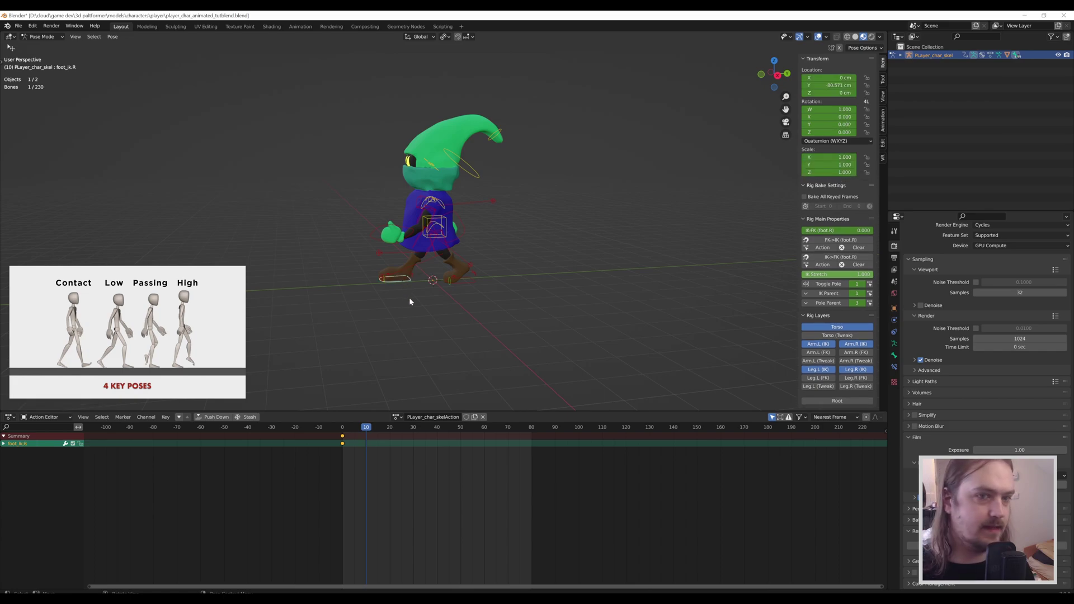
pyautogui.scroll(4, 408, 297)
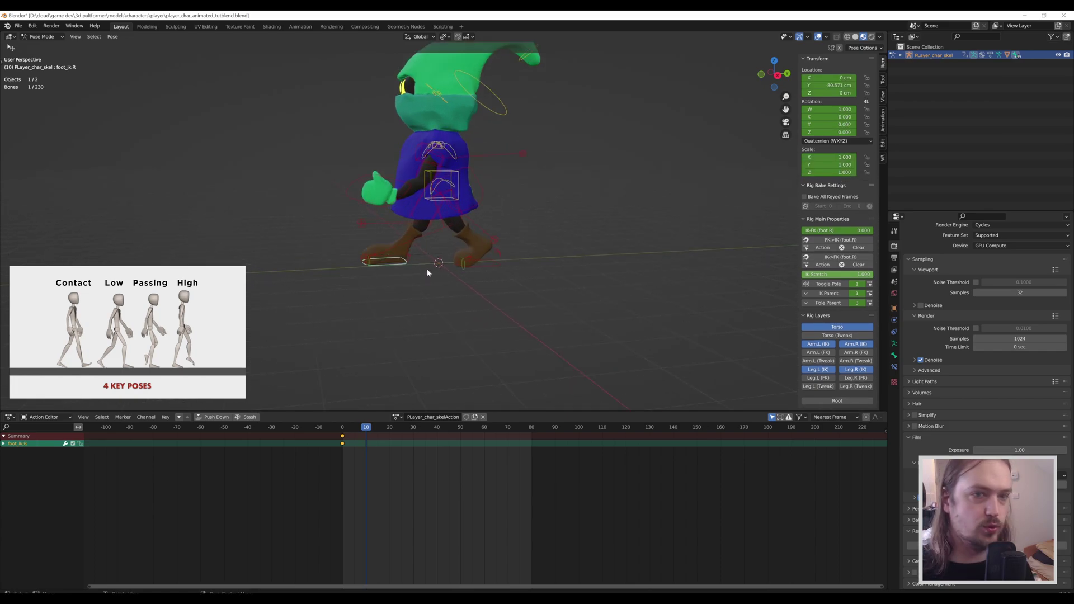
pyautogui.scroll(2, 426, 270)
pyautogui.press('g')
pyautogui.press('y')
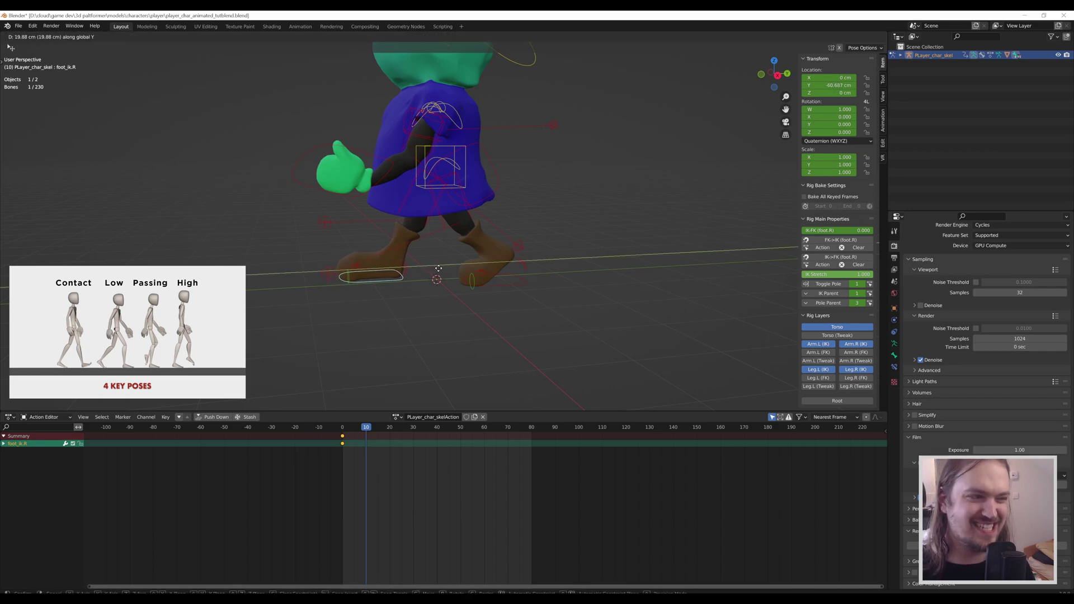
pyautogui.click(439, 269)
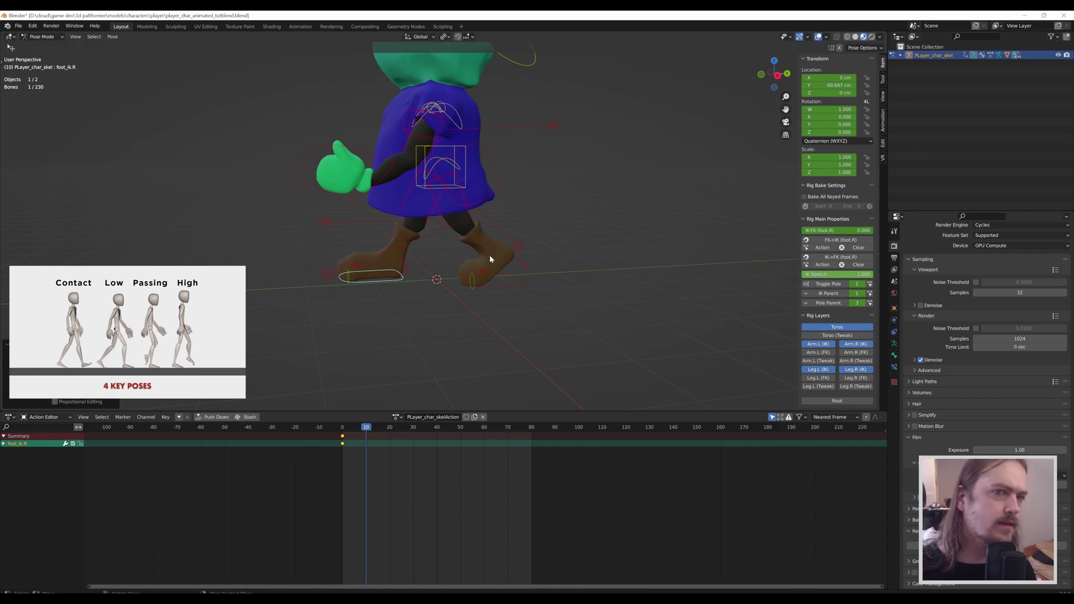
# - Rotate the left foot's heel control around global X to about 63° so the heel lifts further
pyautogui.click(516, 290)
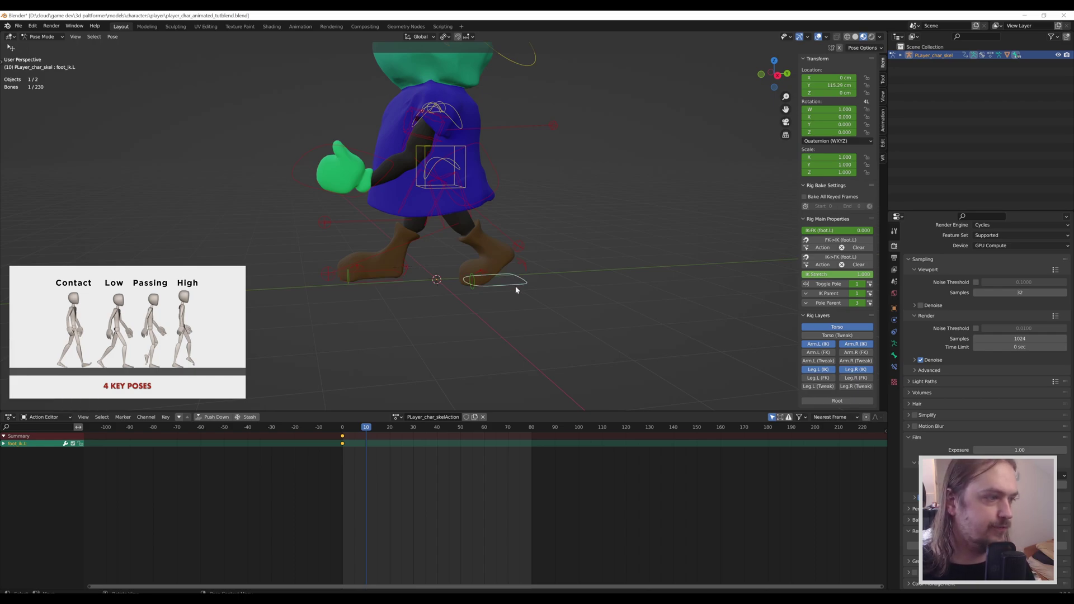
pyautogui.click(522, 265)
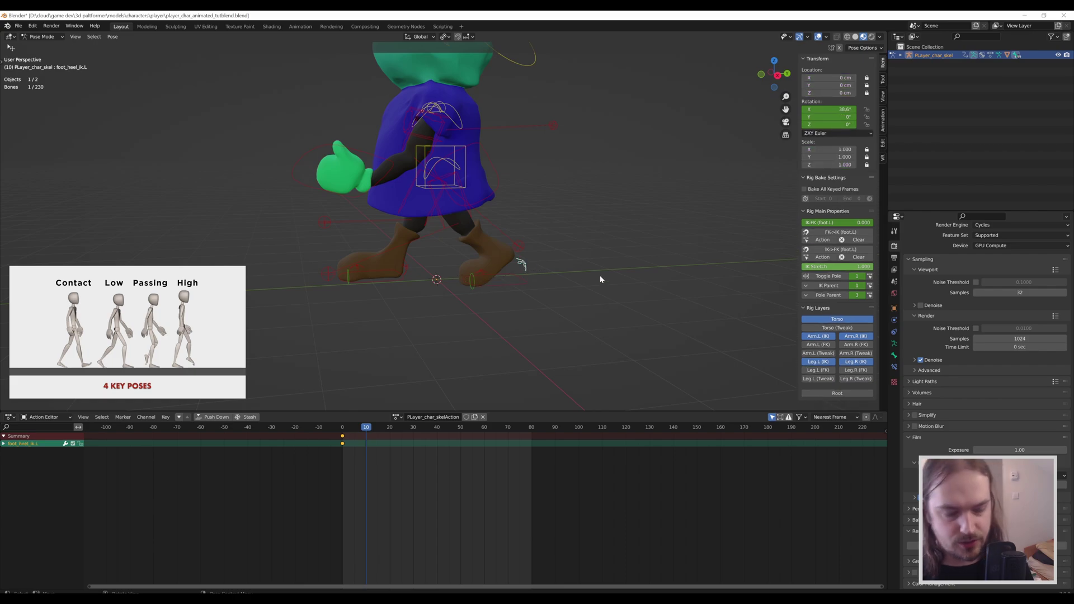
pyautogui.press('r')
pyautogui.press('x')
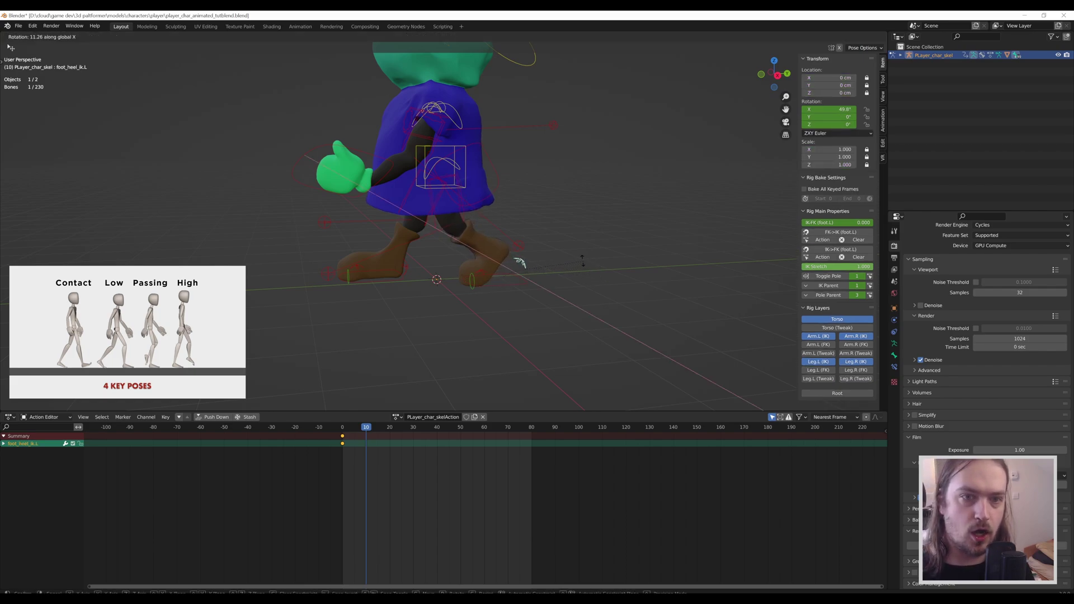
pyautogui.click(557, 258)
pyautogui.moveTo(543, 286)
pyautogui.mouseDown(button='middle')
pyautogui.moveTo(509, 264)
pyautogui.moveTo(504, 270)
pyautogui.moveTo(569, 283)
pyautogui.moveTo(522, 264)
pyautogui.moveTo(536, 284)
pyautogui.mouseUp(button='middle')
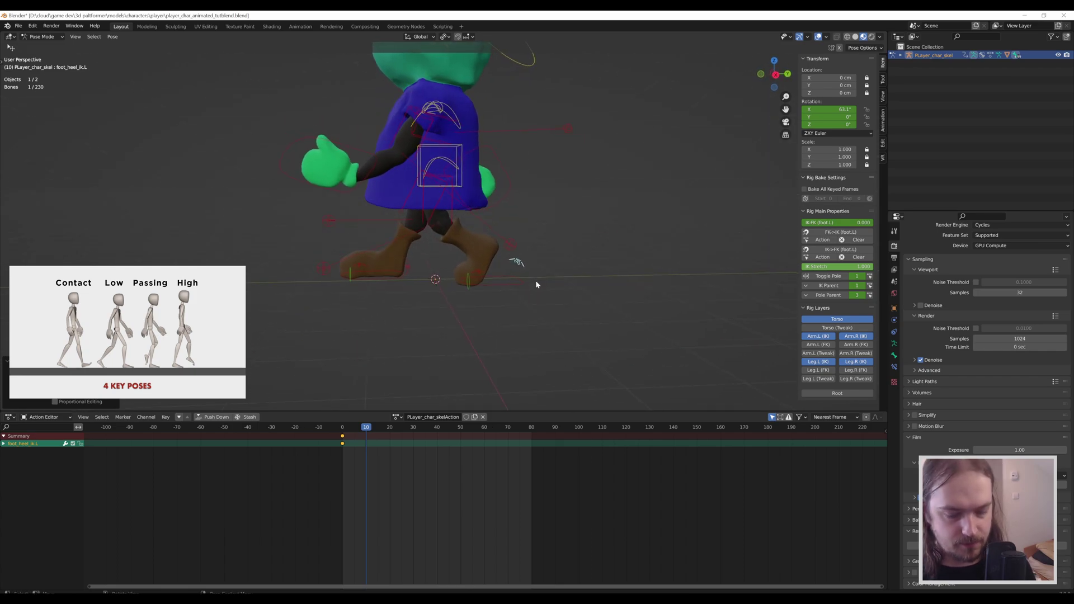
# - Select all visible rig controls, insert a Whole Character keyframe at frame 10, and clear the selection
pyautogui.press('a')
pyautogui.press('i')
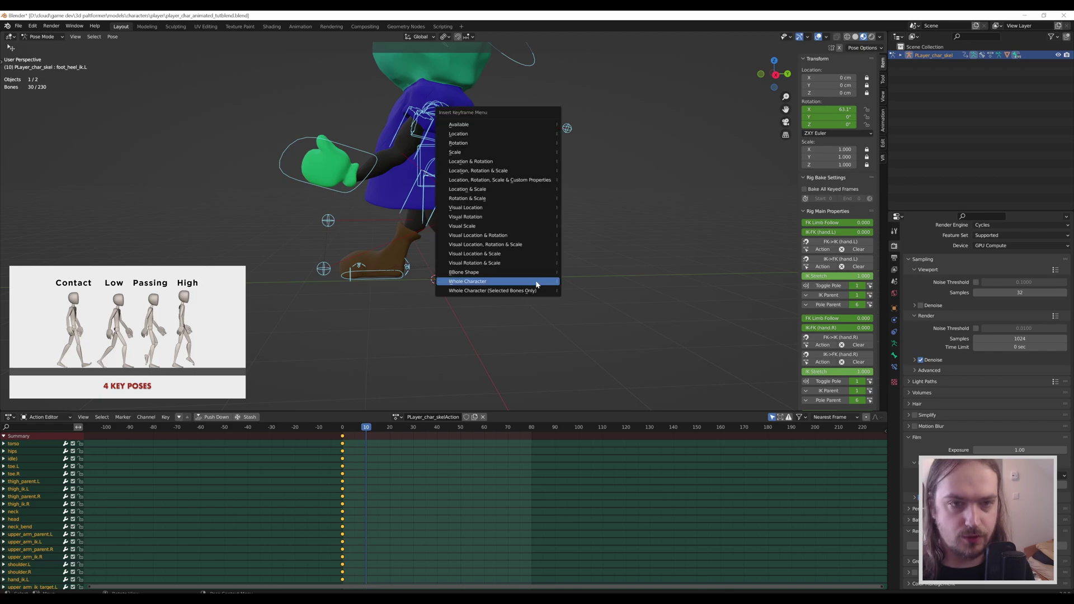
pyautogui.click(536, 282)
pyautogui.hotkey('alt', 'a')
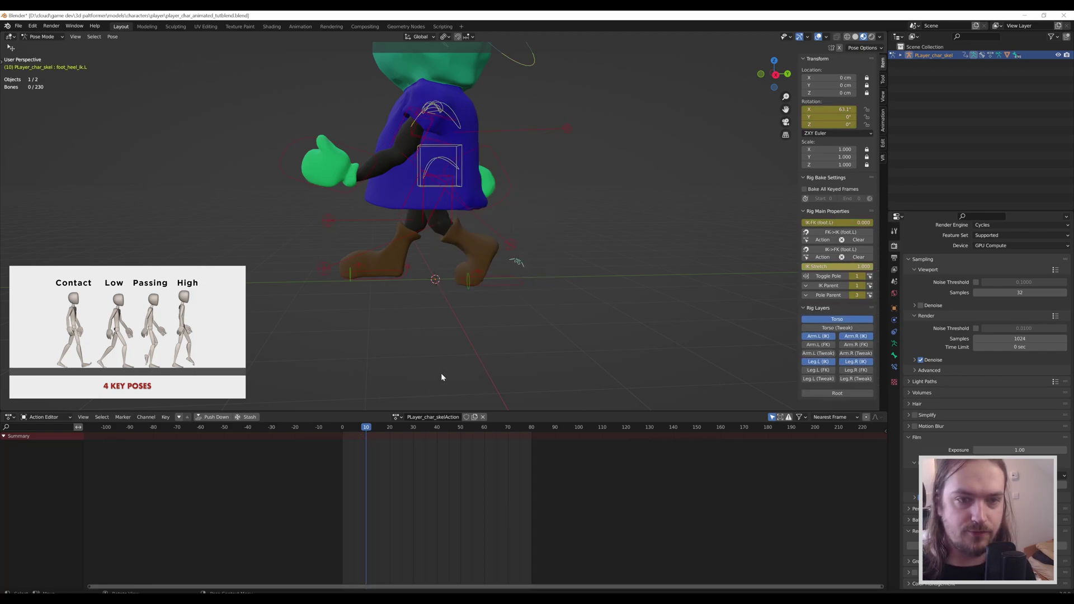
# - Go back to frame 0 and rotate the left foot's heel control about -23° around global X to lower the heel
pyautogui.click(353, 430)
pyautogui.moveTo(354, 431); pyautogui.dragTo(341, 431)
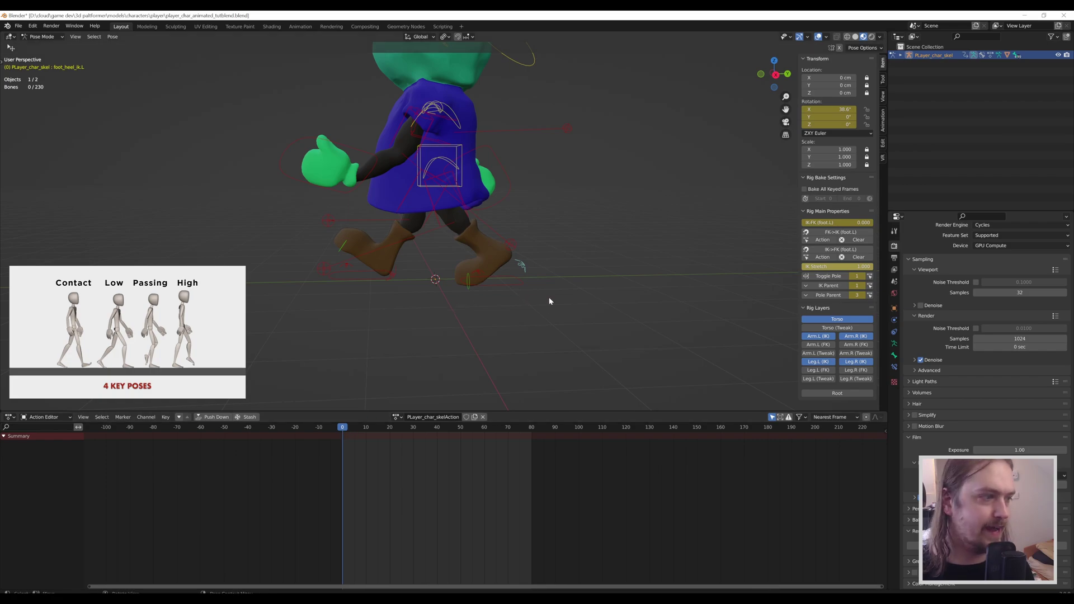
pyautogui.click(524, 267)
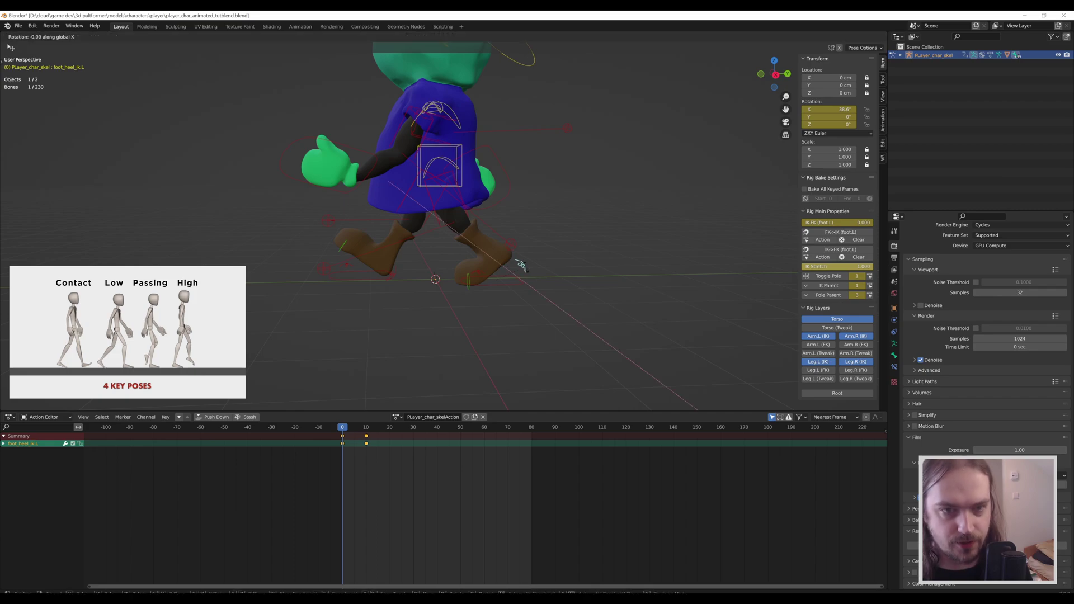
pyautogui.press('r')
pyautogui.press('x')
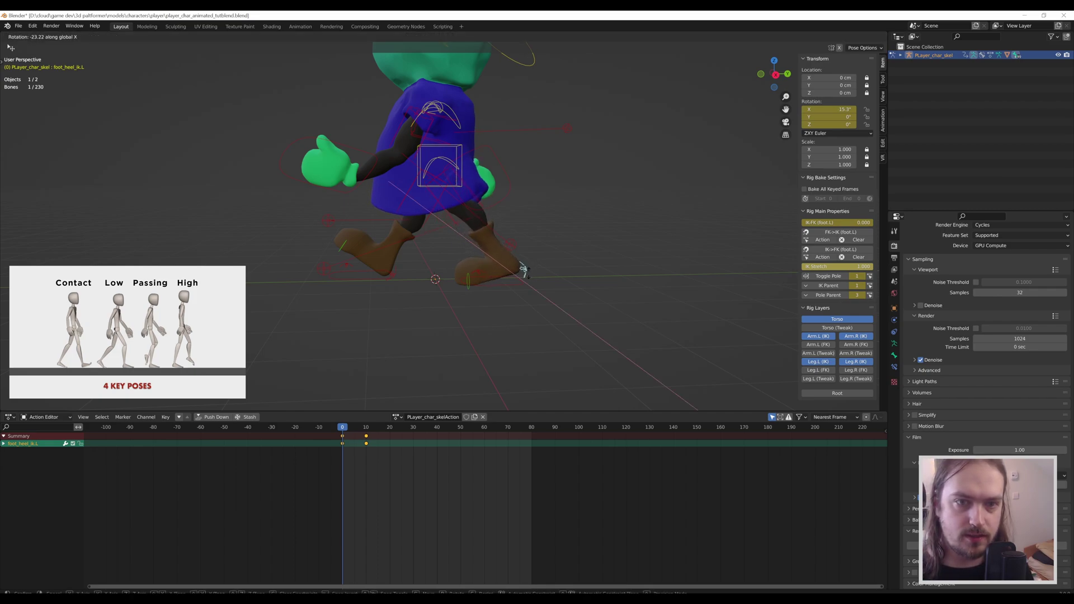
pyautogui.click(524, 270)
# - Move the left foot's IK control about 30 cm forward along global Y
pyautogui.click(520, 286)
pyautogui.press('g')
pyautogui.press('y')
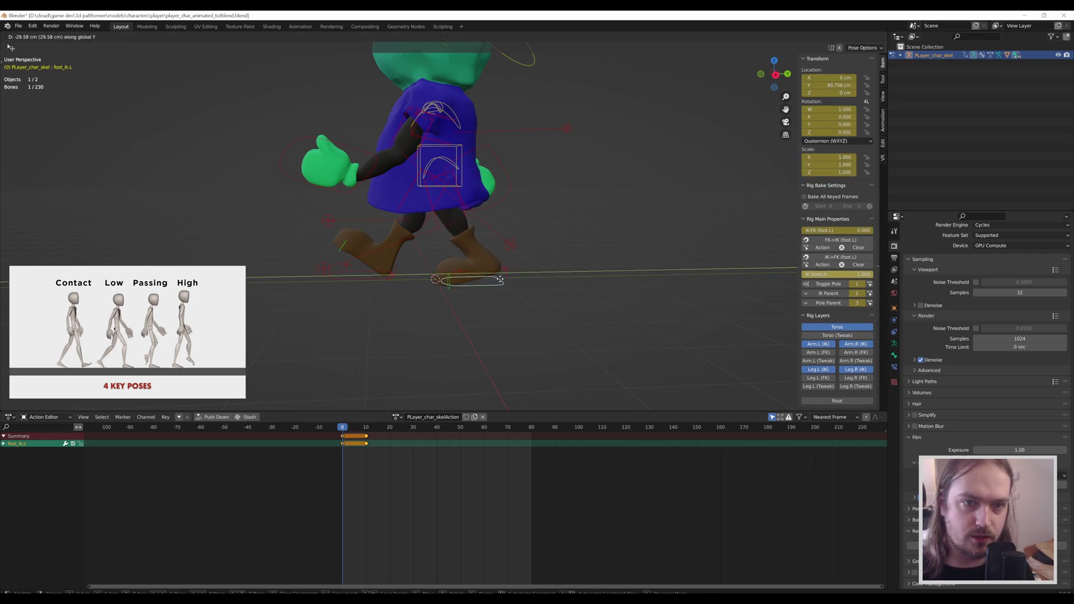
pyautogui.click(504, 282)
# - Select all visible rig controls and insert a Whole Character keyframe at frame 0 for the corrected contact pose
pyautogui.press('a')
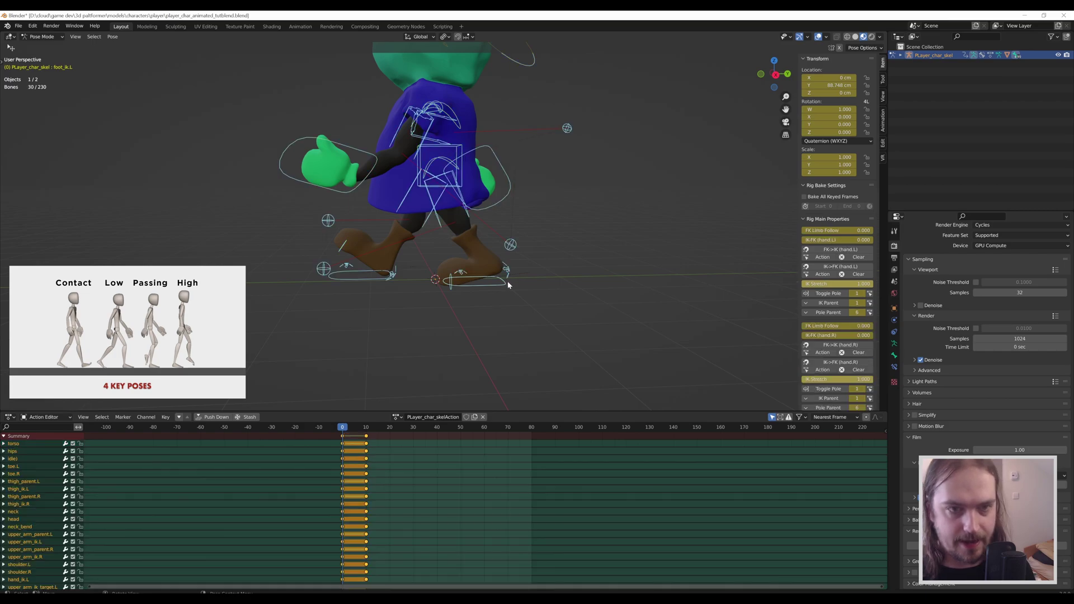
pyautogui.press('i')
pyautogui.click(508, 283)
# - Return to frame 10 and raise the left hand's IK control about 25 cm
pyautogui.moveTo(348, 429); pyautogui.dragTo(368, 429)
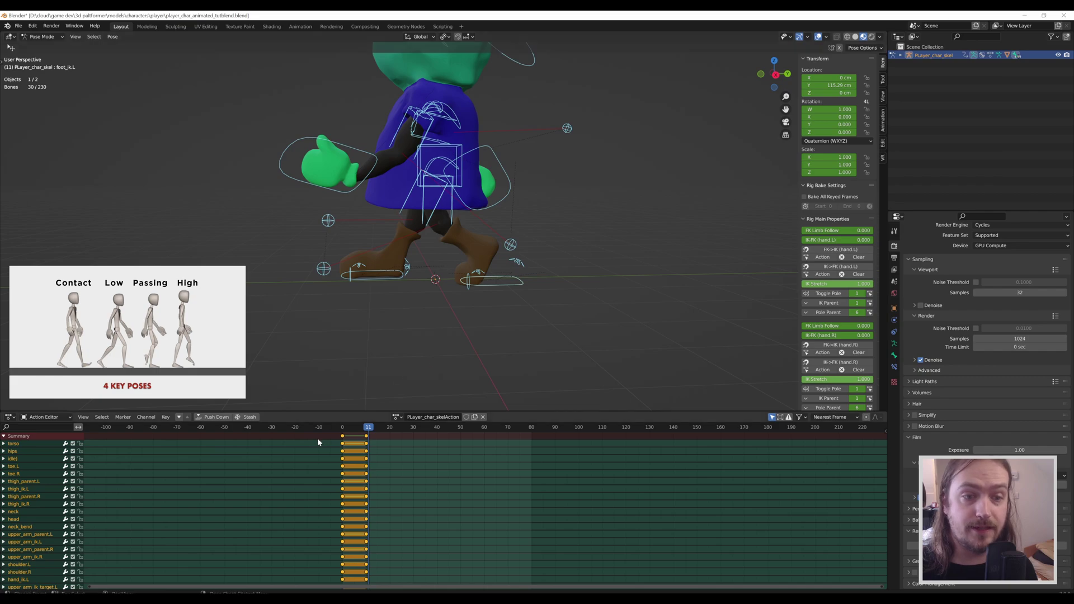
pyautogui.moveTo(366, 429); pyautogui.dragTo(368, 428)
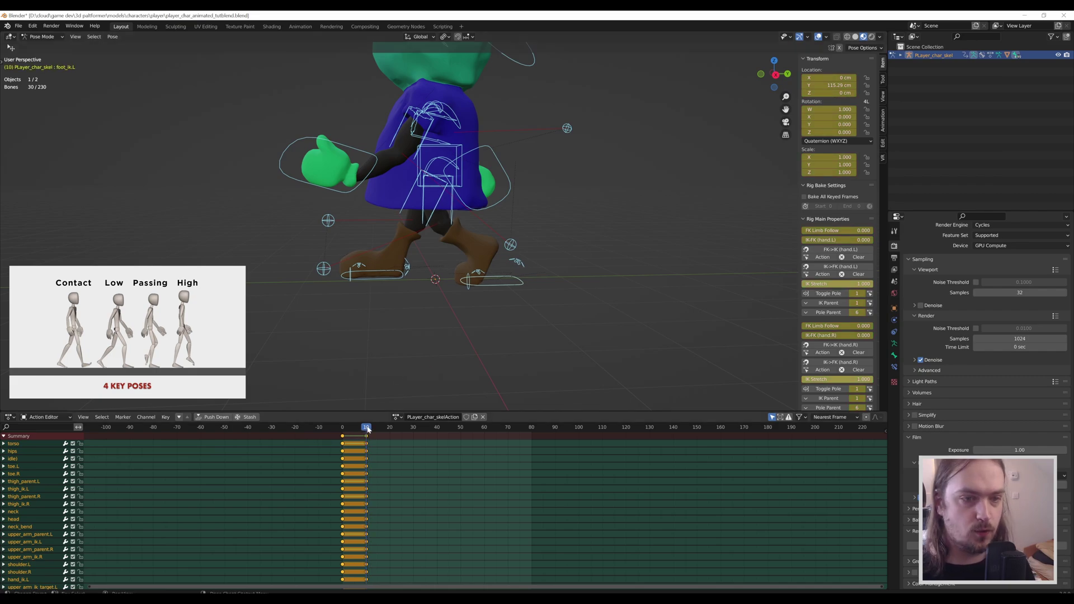
pyautogui.click(306, 235)
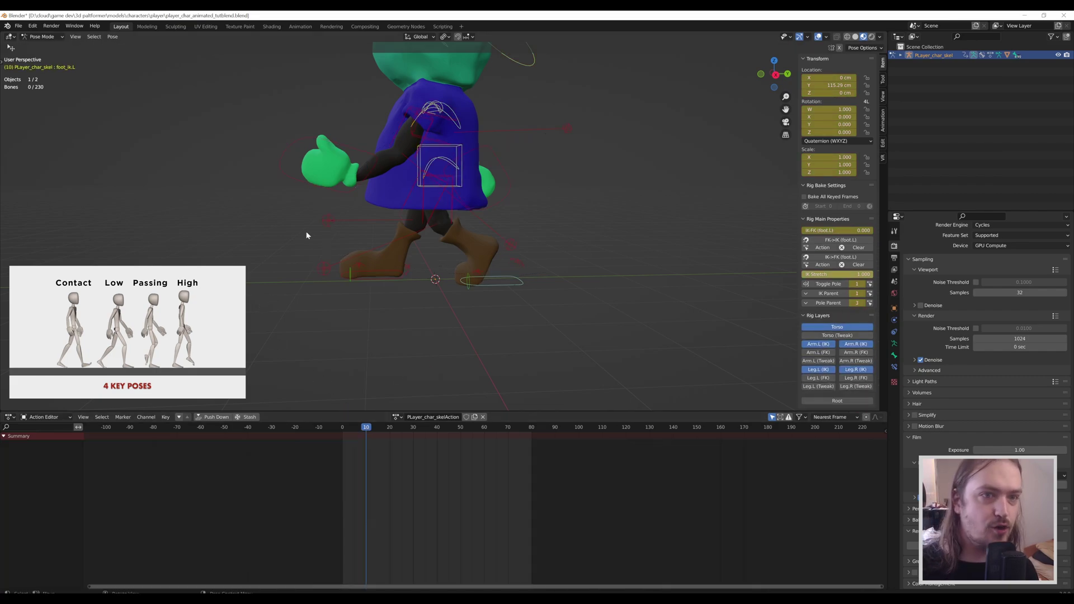
pyautogui.keyDown('shift'); pyautogui.moveTo(305, 213); pyautogui.dragTo(356, 253, button='middle'); pyautogui.keyUp('shift')
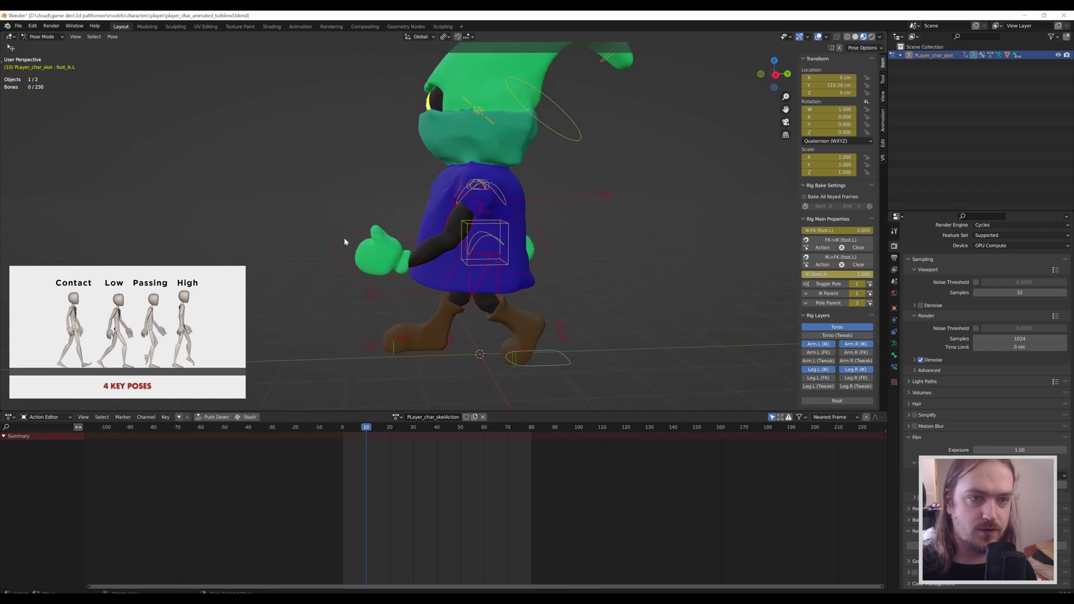
pyautogui.click(344, 241)
pyautogui.press('g')
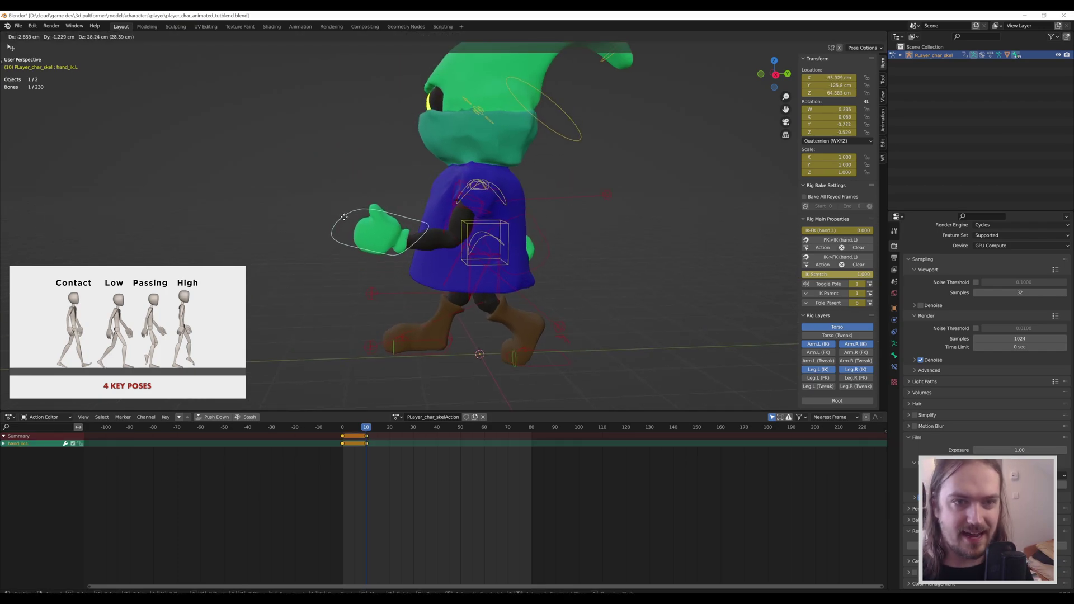
pyautogui.click(341, 221)
# - Rotate the left hand's IK control around global Y to tilt the raised hand inward
pyautogui.moveTo(342, 221); pyautogui.dragTo(469, 249, button='middle')
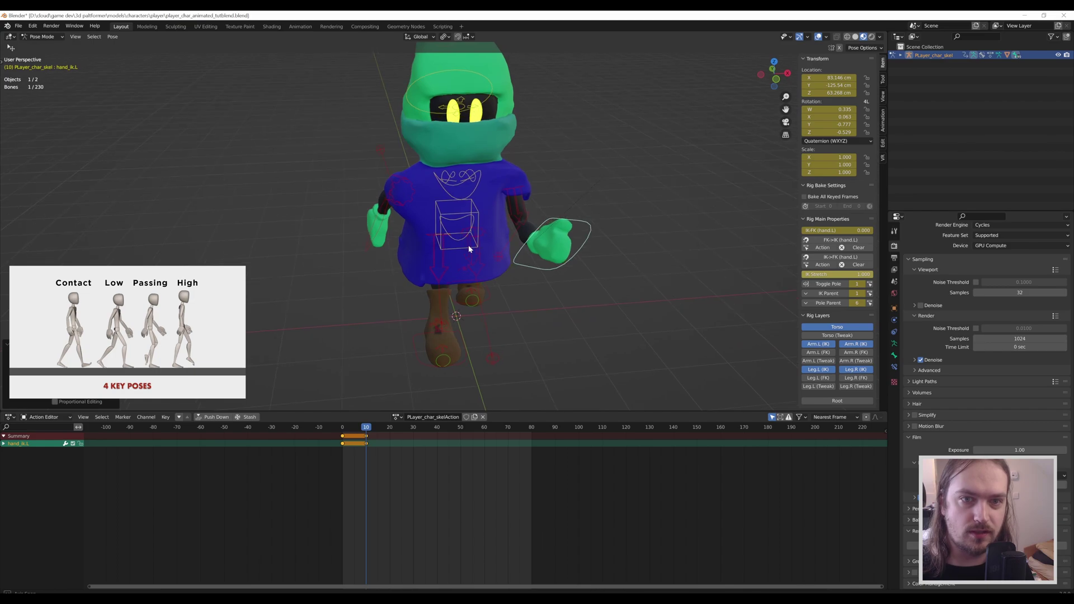
pyautogui.press('r')
pyautogui.press('z')
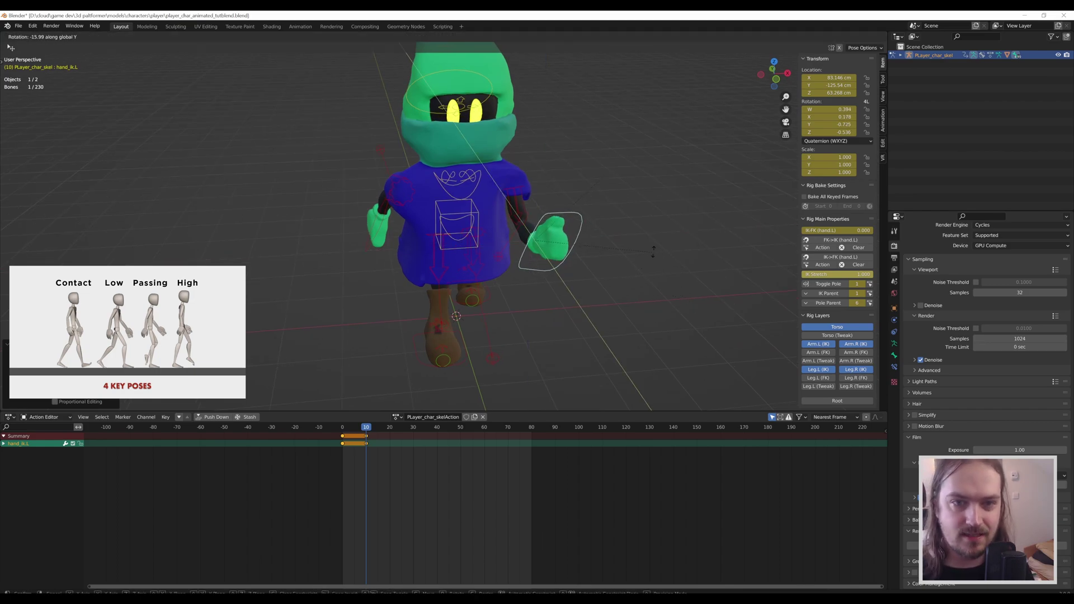
pyautogui.click(623, 271)
pyautogui.moveTo(622, 271); pyautogui.dragTo(525, 254, button='middle')
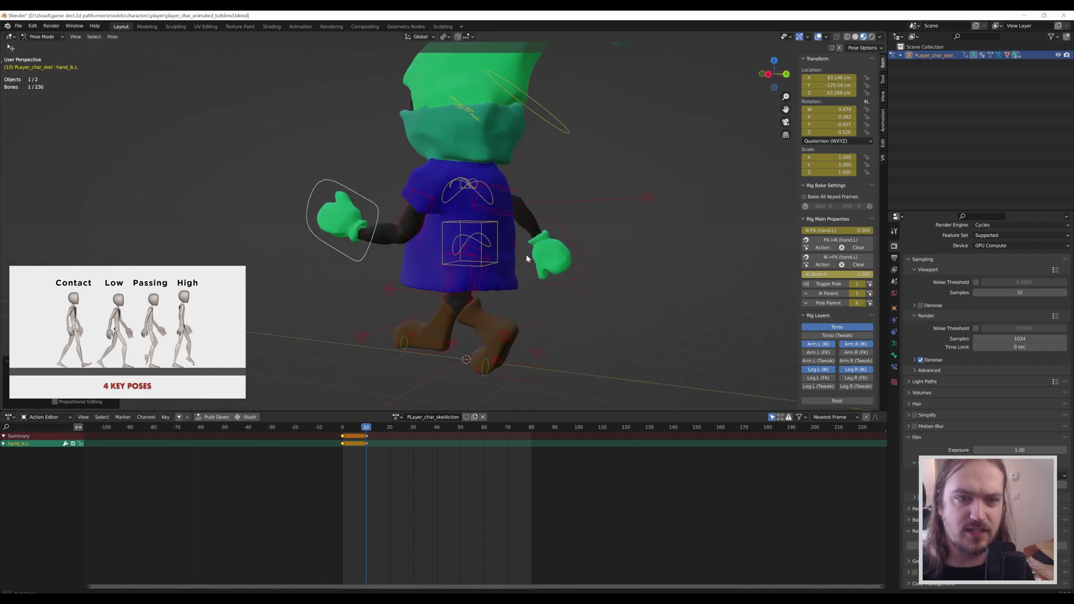
# - Raise the right hand's IK control about 20 cm and rotate it around global X to swing the hand further back
pyautogui.moveTo(412, 241); pyautogui.dragTo(622, 263, button='middle')
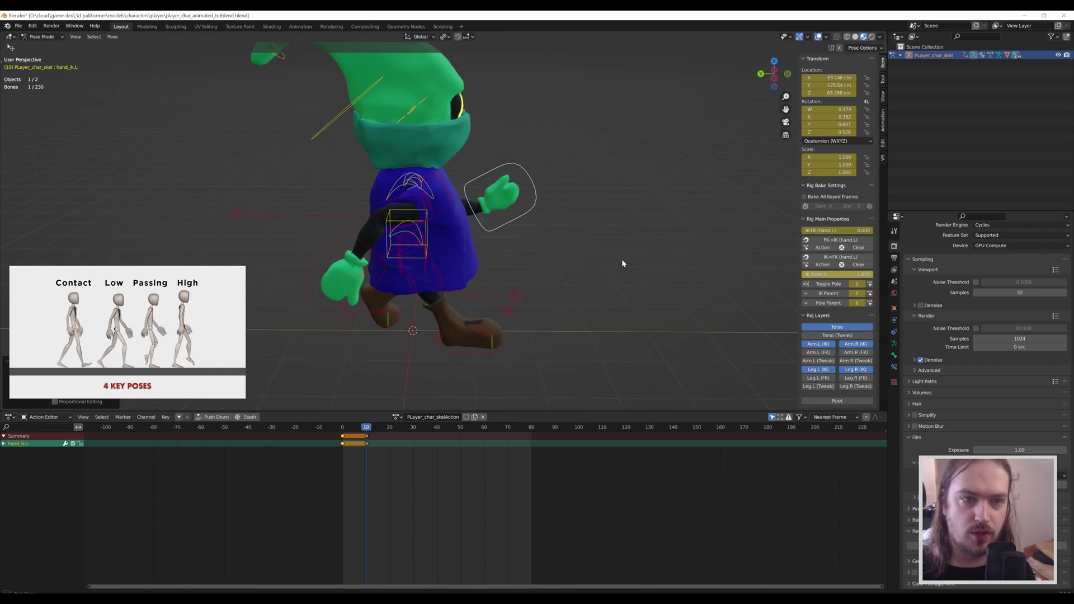
pyautogui.click(335, 314)
pyautogui.press('g')
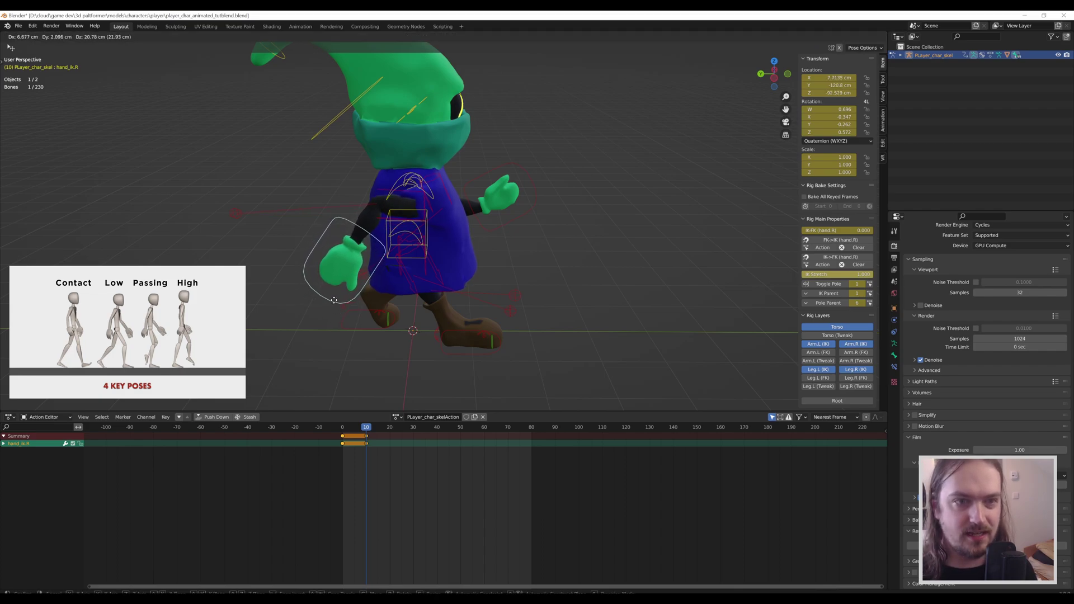
pyautogui.click(334, 302)
pyautogui.press('r')
pyautogui.press('x')
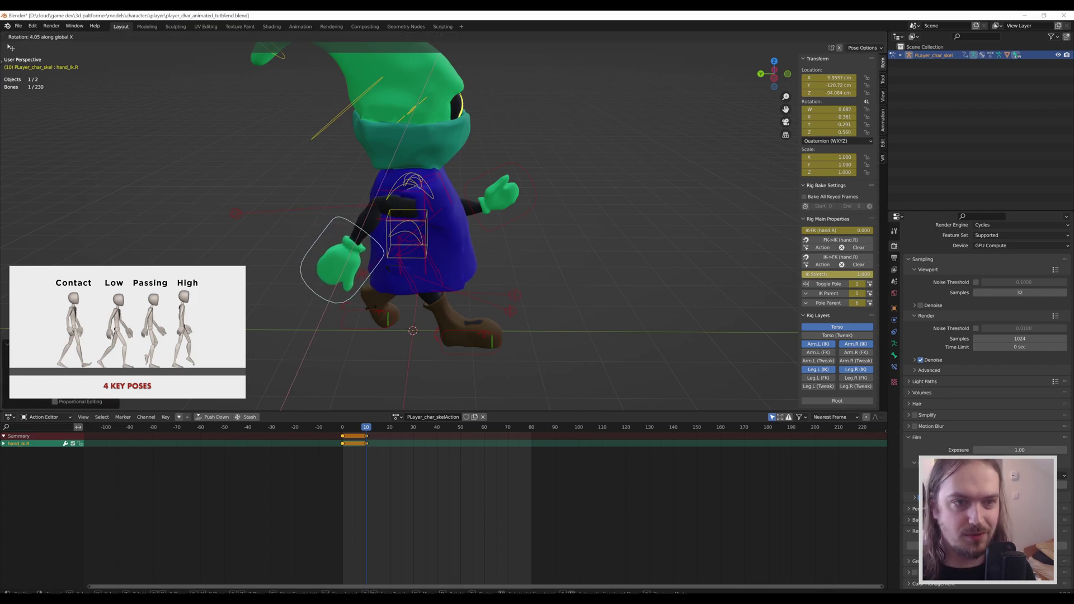
pyautogui.click(355, 315)
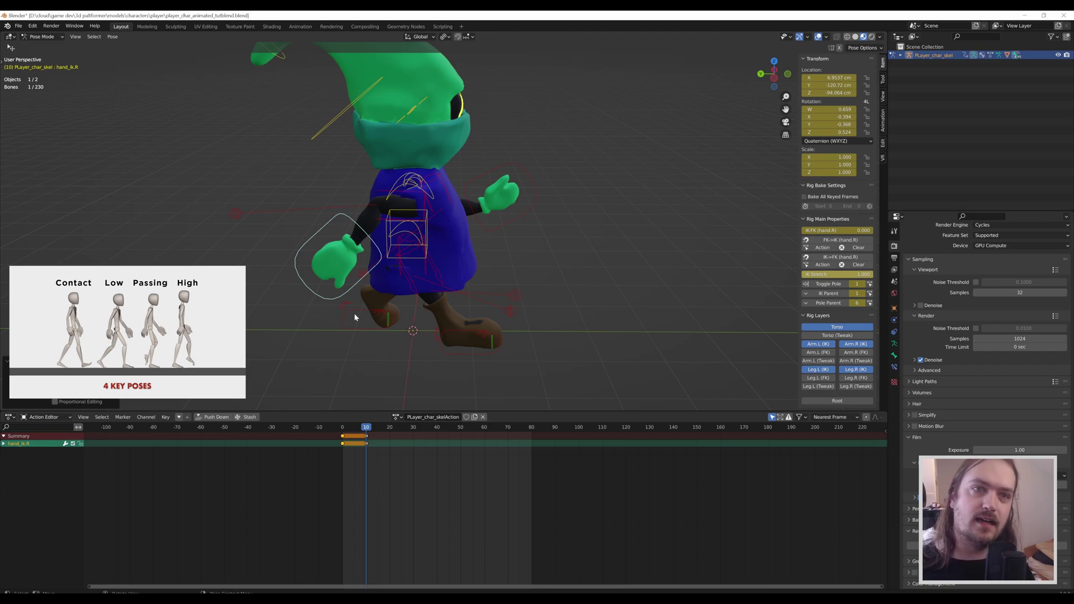
# - Select the torso control with both hand IK controls and lower them together about 25 cm along global Z
pyautogui.moveTo(576, 259); pyautogui.dragTo(501, 252, button='middle')
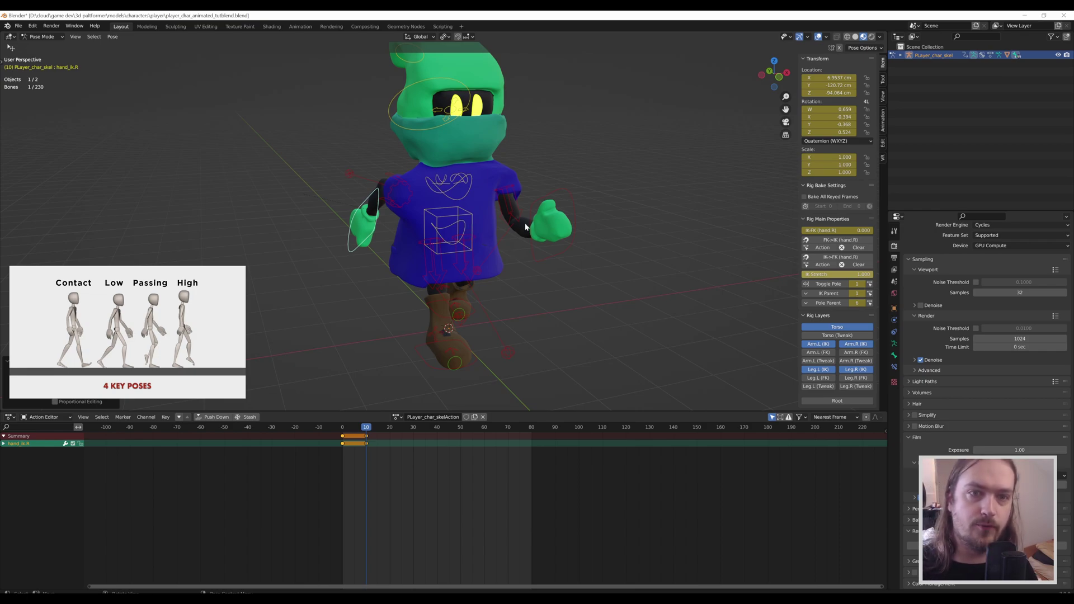
pyautogui.click(470, 216)
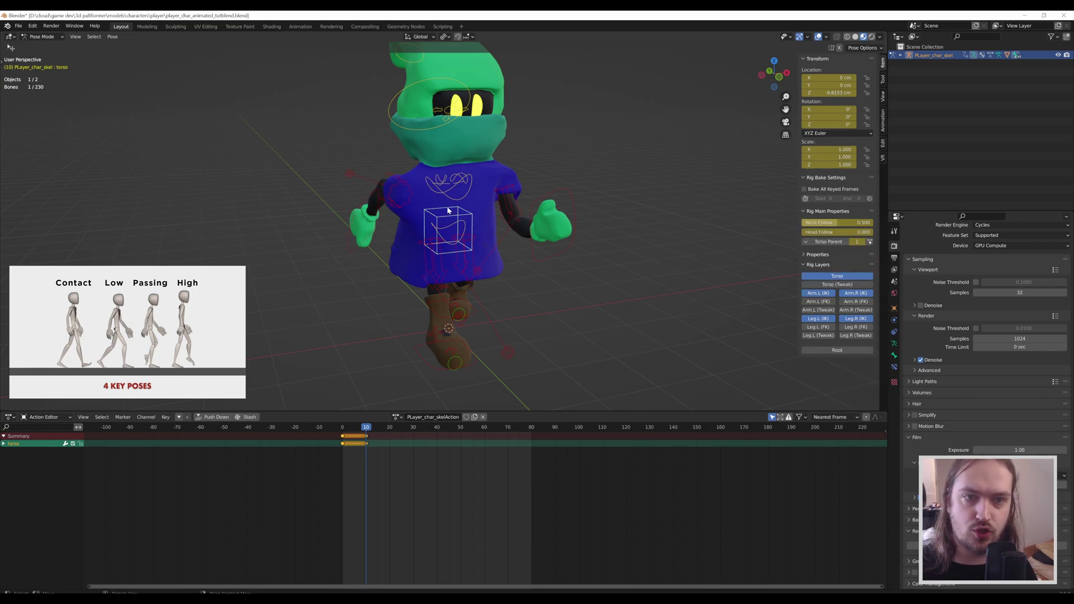
pyautogui.keyDown('shift'); pyautogui.click(570, 247); pyautogui.keyUp('shift')
pyautogui.keyDown('shift'); pyautogui.click(353, 249); pyautogui.keyUp('shift')
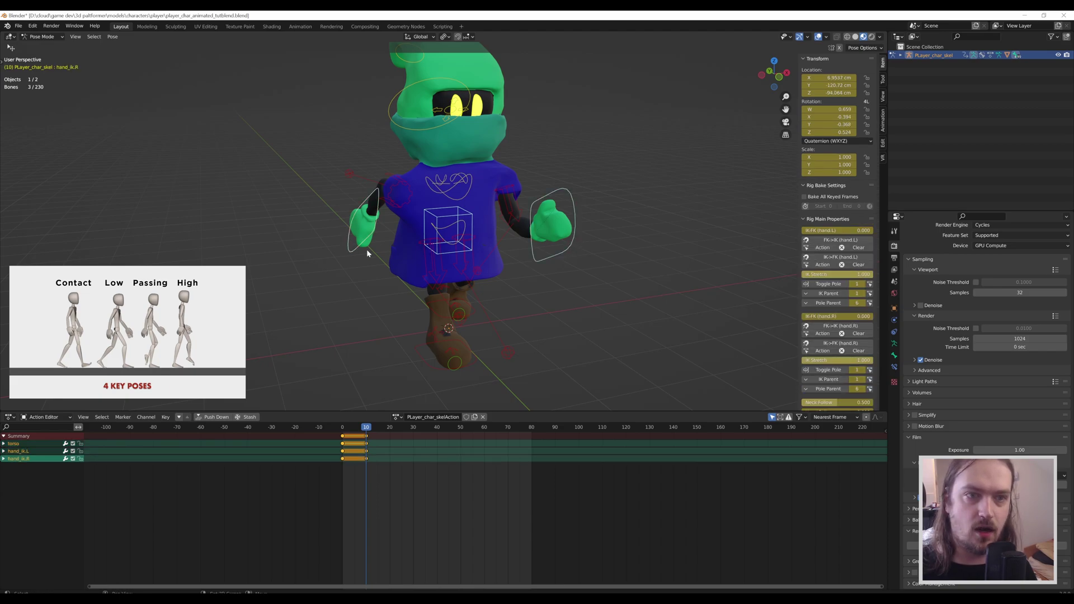
pyautogui.moveTo(571, 289); pyautogui.dragTo(522, 238, button='middle')
pyautogui.press('g')
pyautogui.press('z')
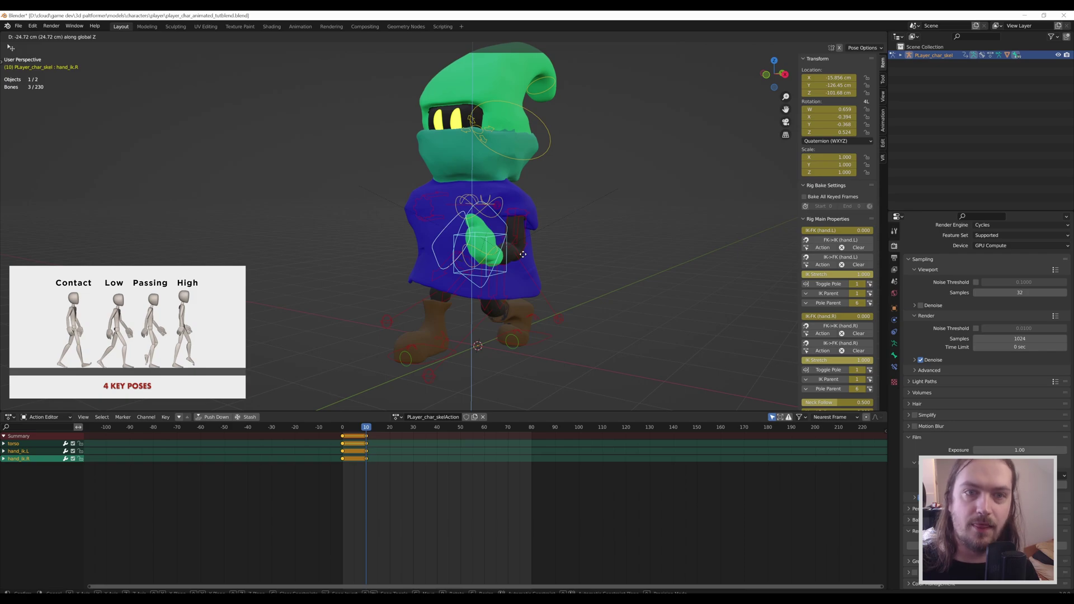
pyautogui.click(522, 254)
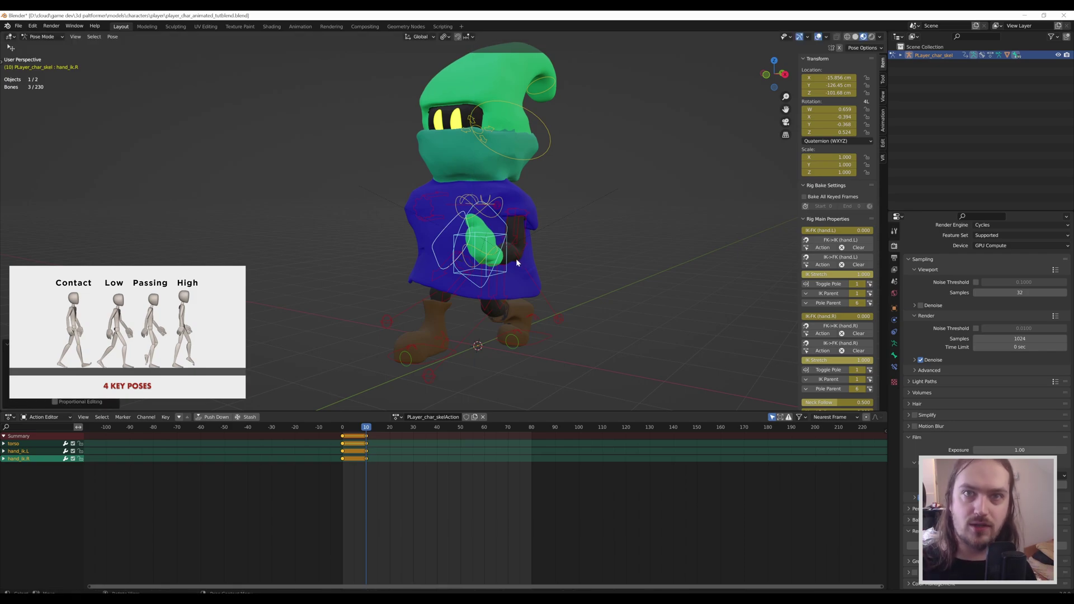
# - Select all visible rig controls and insert a Whole Character keyframe for the low pose at frame 10
pyautogui.moveTo(647, 239); pyautogui.dragTo(600, 247, button='middle')
pyautogui.click(601, 250)
pyautogui.press('i')
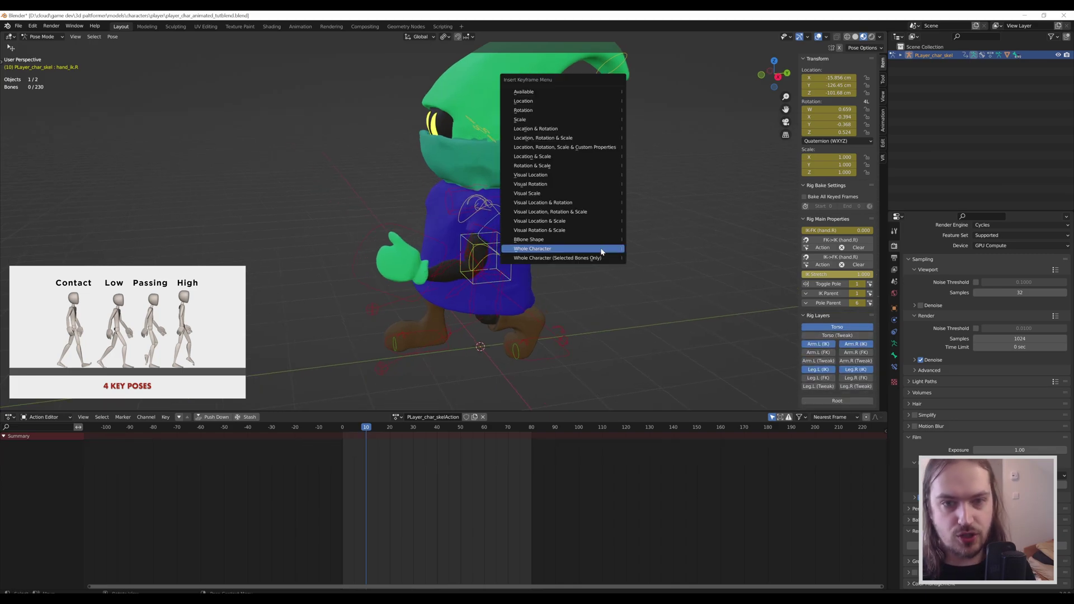
pyautogui.click(601, 250)
pyautogui.press('i')
pyautogui.click(626, 336)
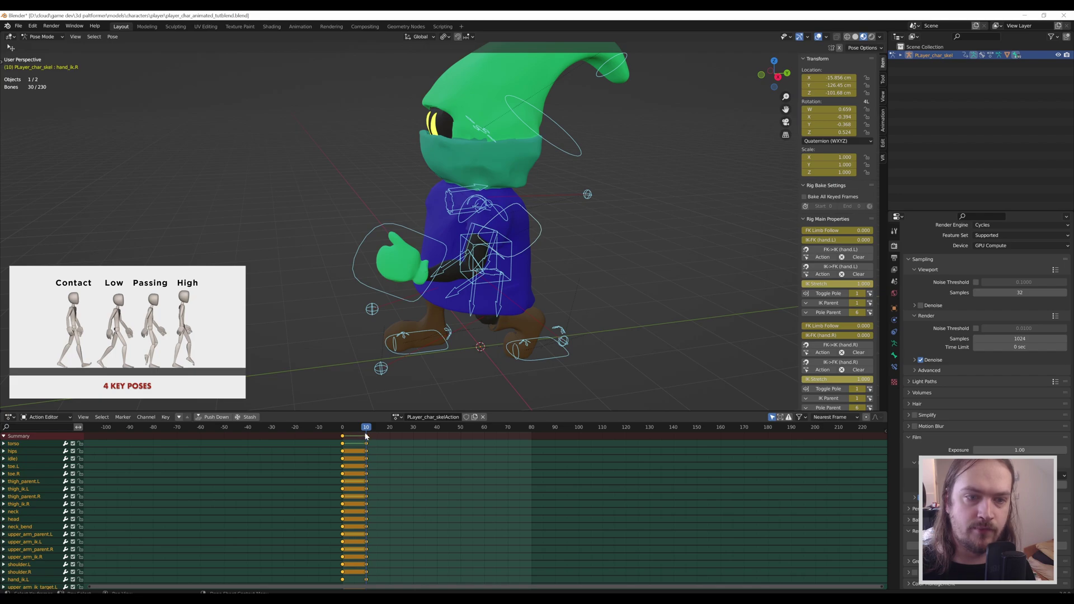
pyautogui.moveTo(366, 435); pyautogui.dragTo(366, 437)
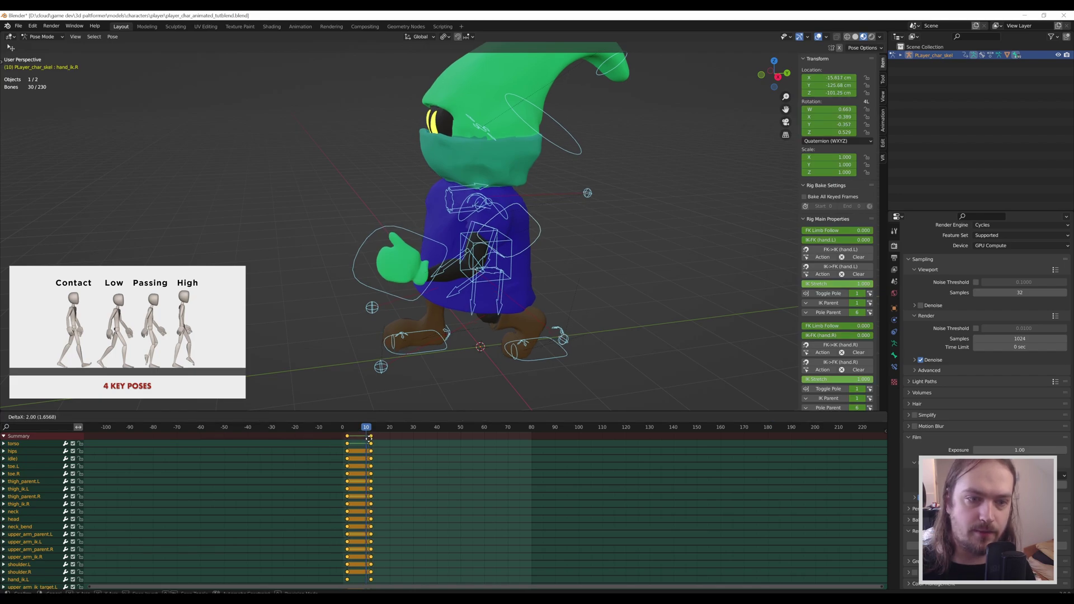
pyautogui.click(365, 436)
pyautogui.click(403, 452)
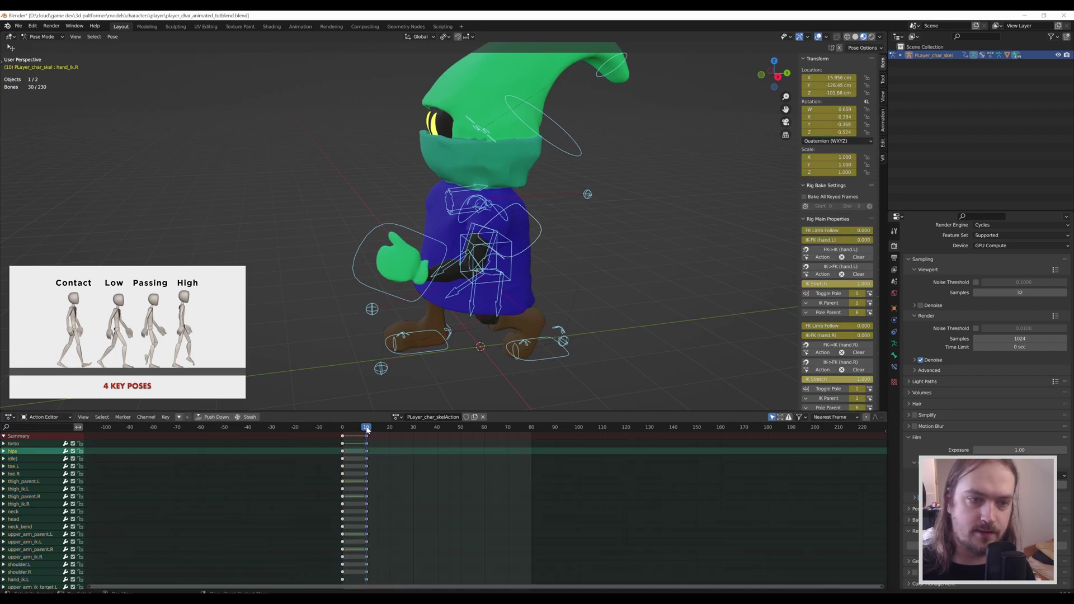
pyautogui.moveTo(367, 429)
pyautogui.mouseDown()
pyautogui.moveTo(342, 433)
pyautogui.moveTo(365, 435)
pyautogui.mouseUp()
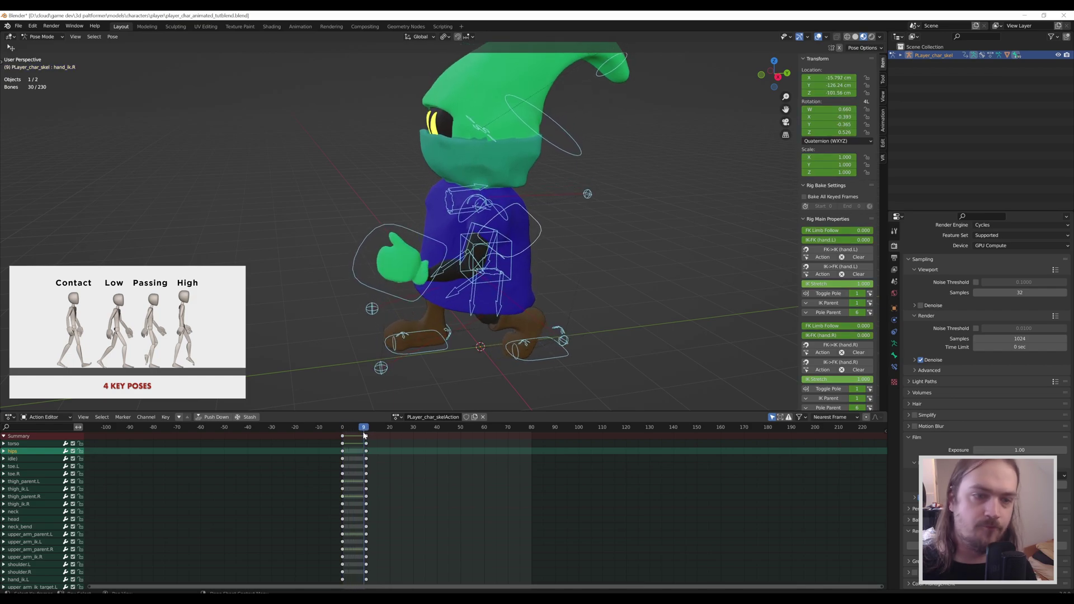